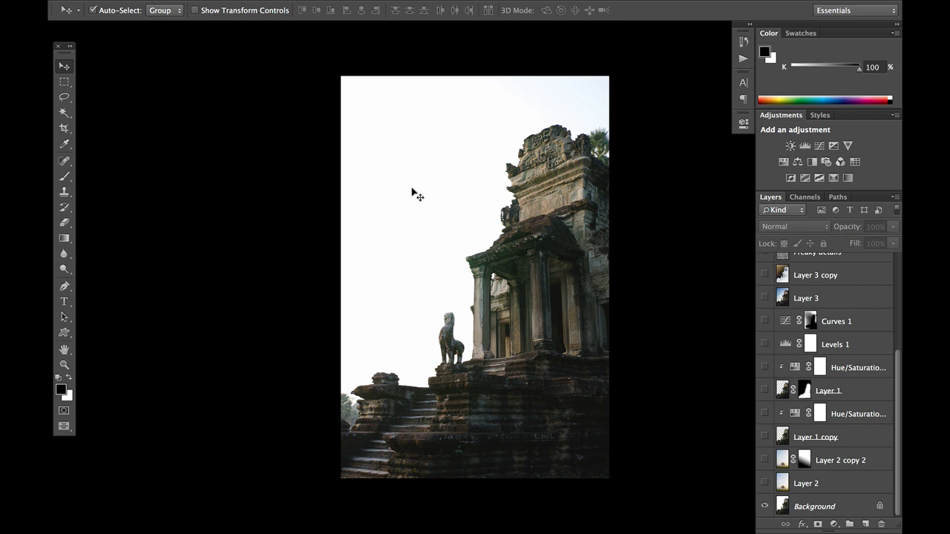
Select the whole white sky with the Magic Wand, including the pale blue upper corner, and extend the selection to similar tones
key(w)
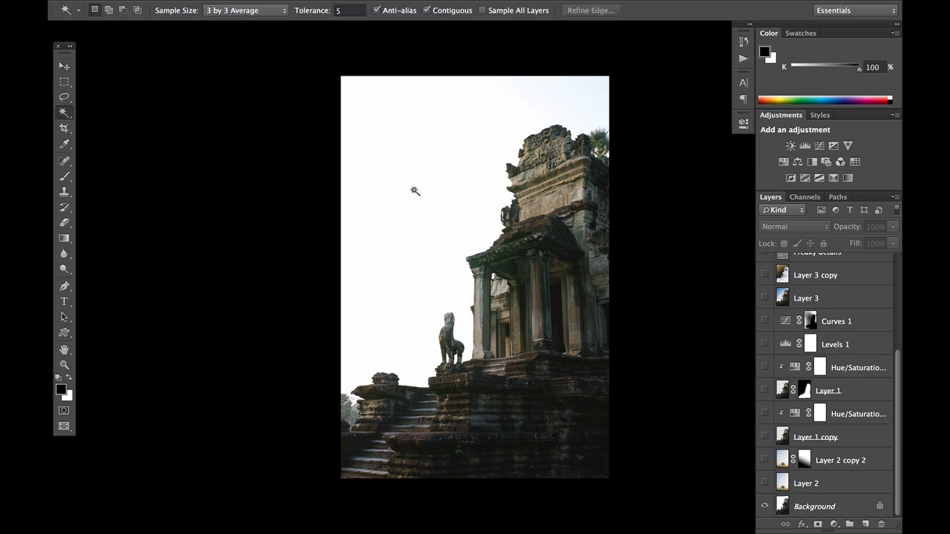
click(415, 190)
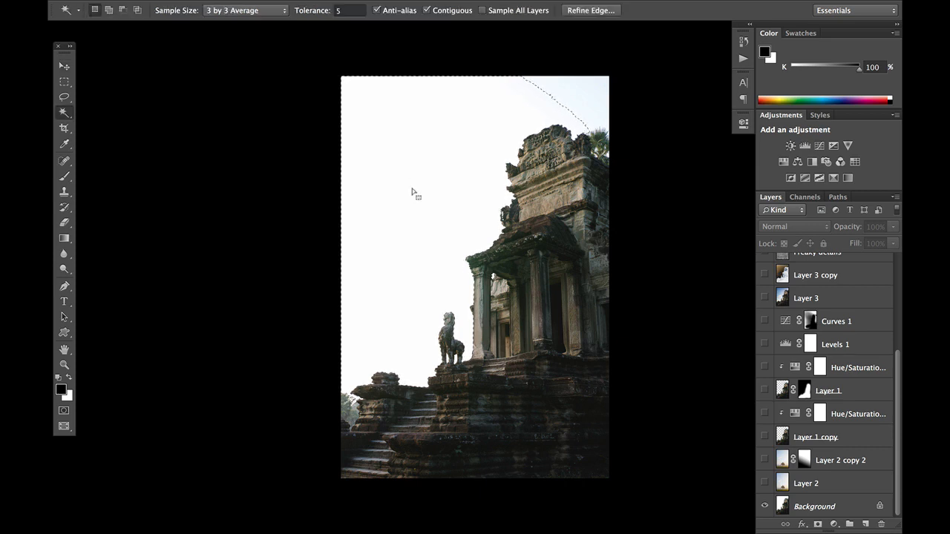
key(shift)
click(569, 86)
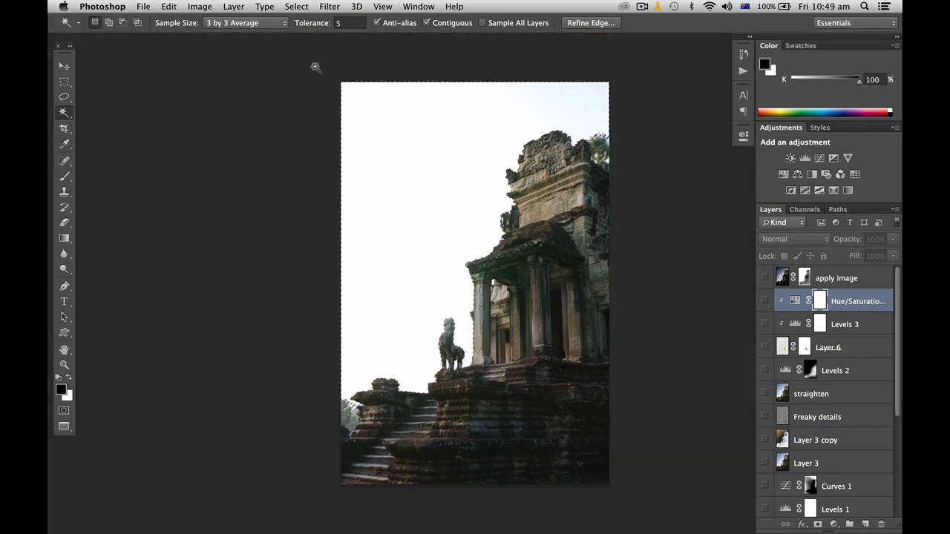
click(301, 7)
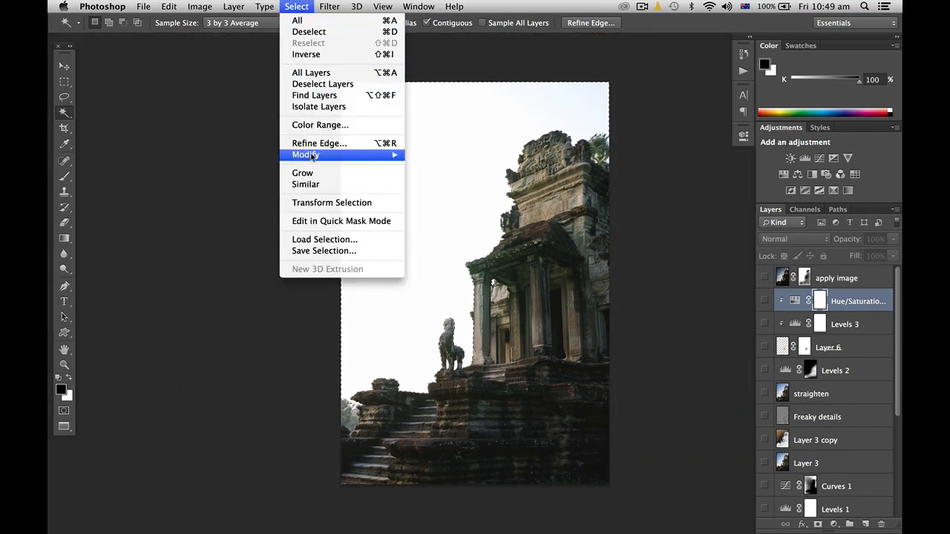
click(307, 183)
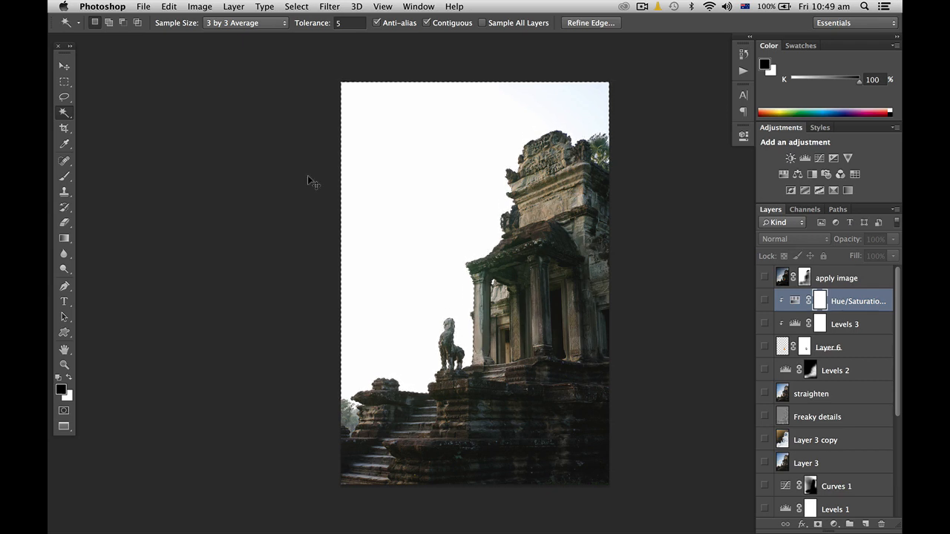
Invert the sky selection so it covers the temple, and deselect everything
key(super+a)
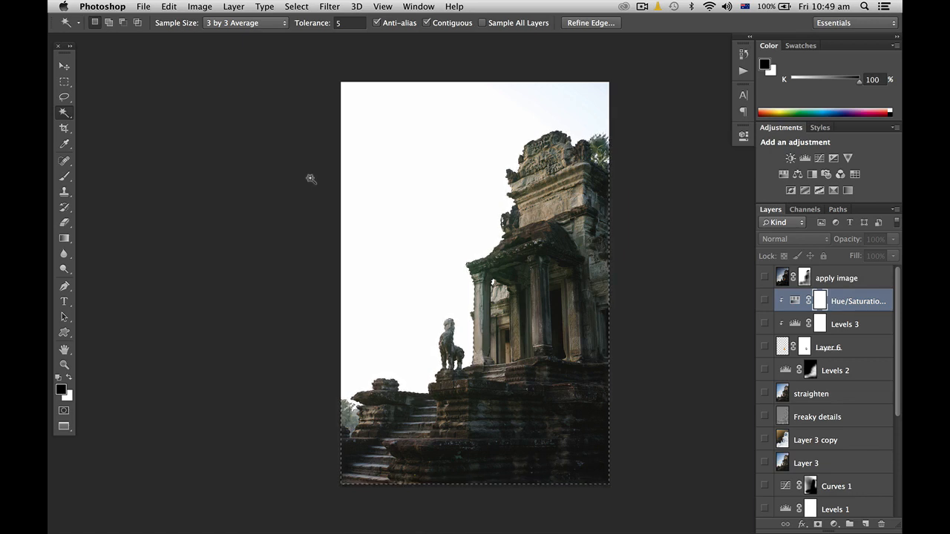
key(super+d)
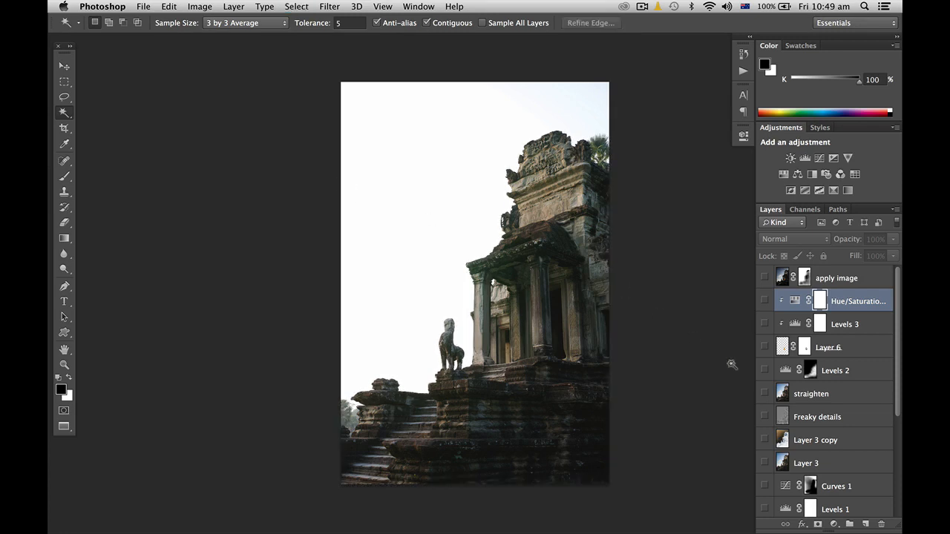
Turn on the visibility of Layer 1 copy, Layer 1, Layer 2 and Layer 2 copy 2
scroll(789, 413, down, 5)
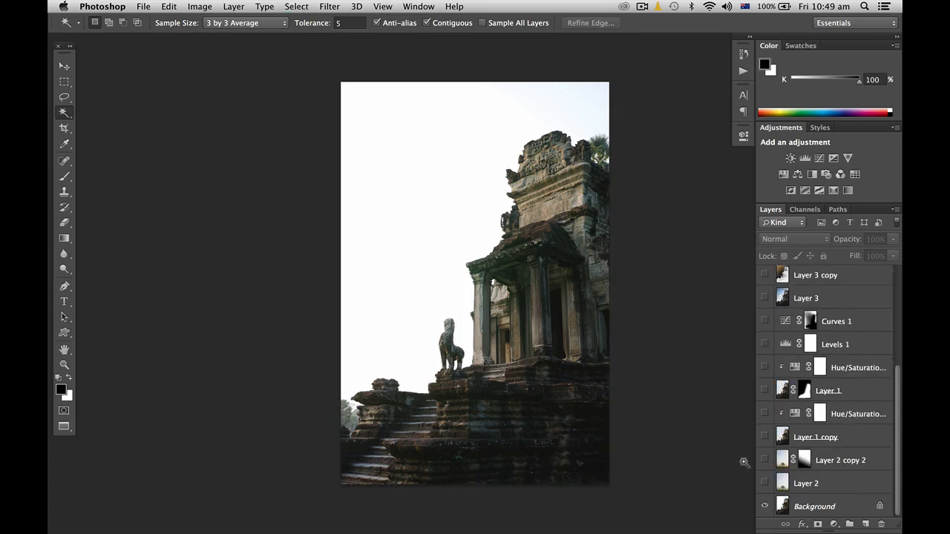
click(763, 436)
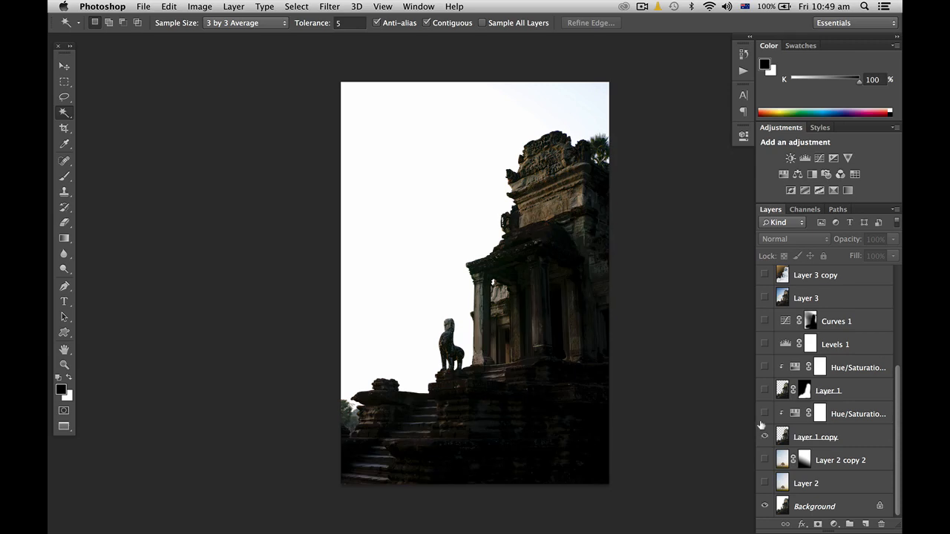
click(762, 389)
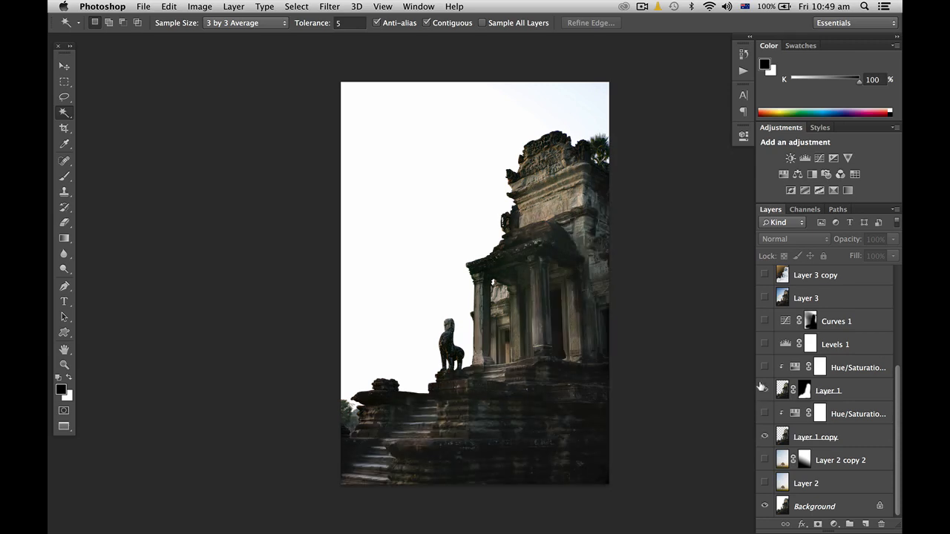
click(764, 483)
click(764, 459)
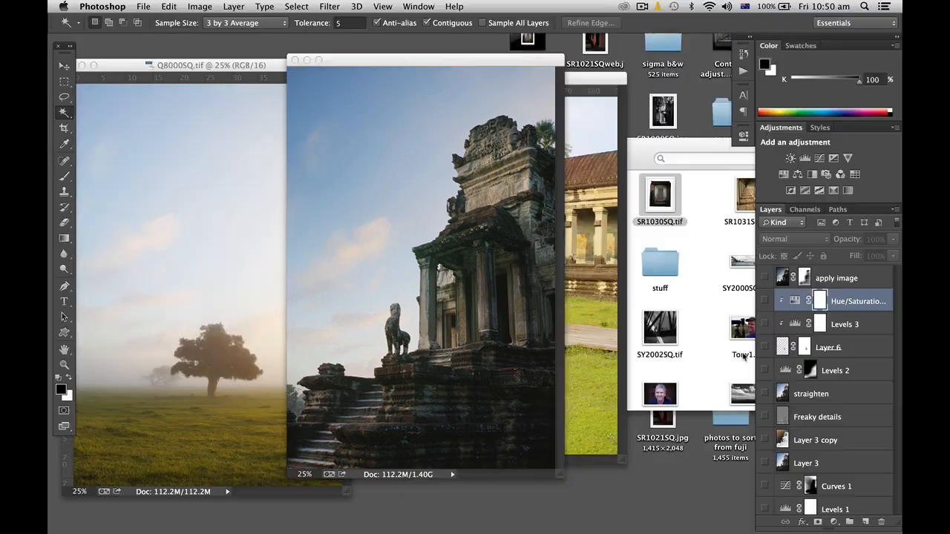
Bring the Q8000SQ.tif sky photo and the _SDI2712.JPG monks photo forward in turn and close each one
click(230, 160)
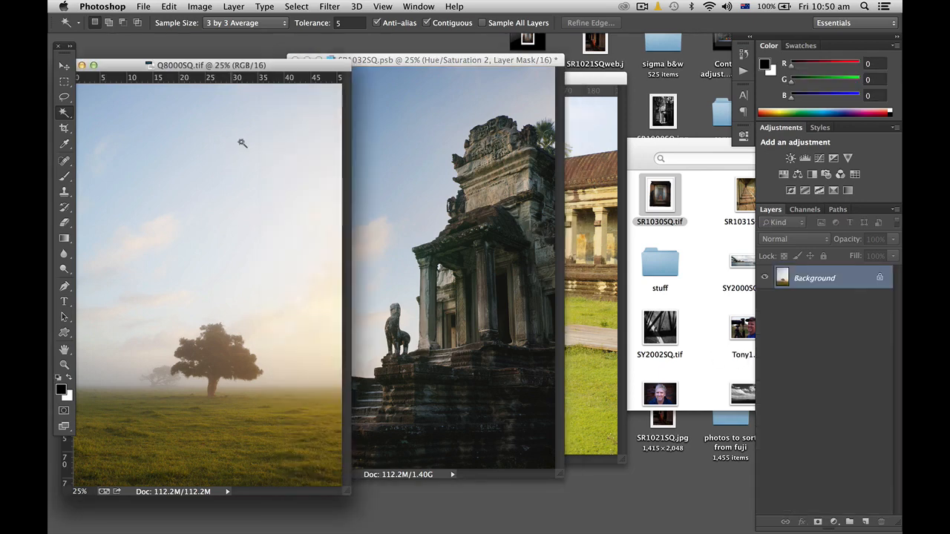
drag(297, 69, 369, 70)
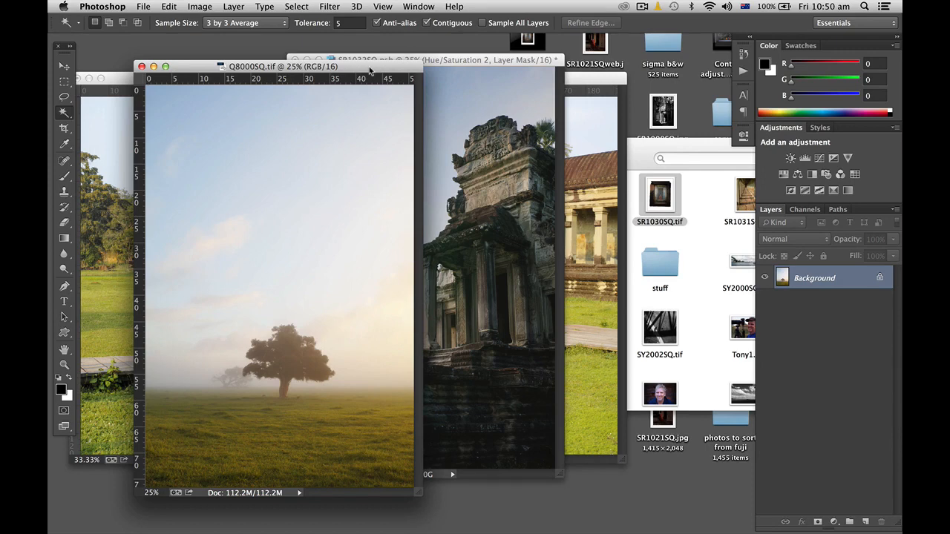
key(super+w)
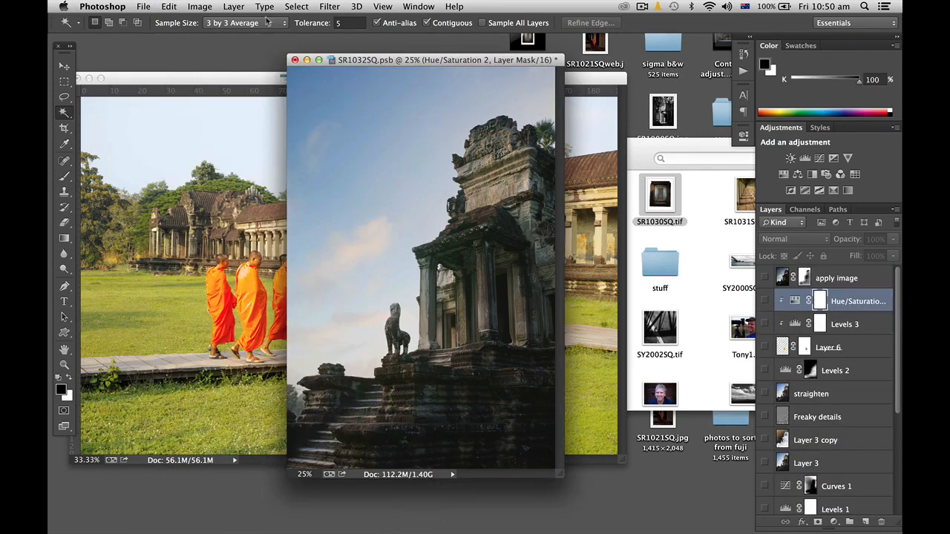
click(213, 80)
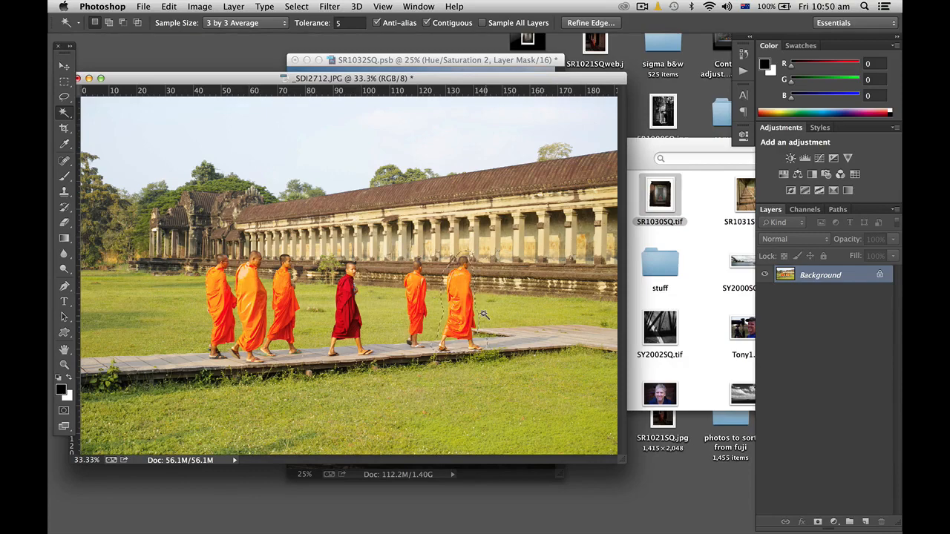
key(super+w)
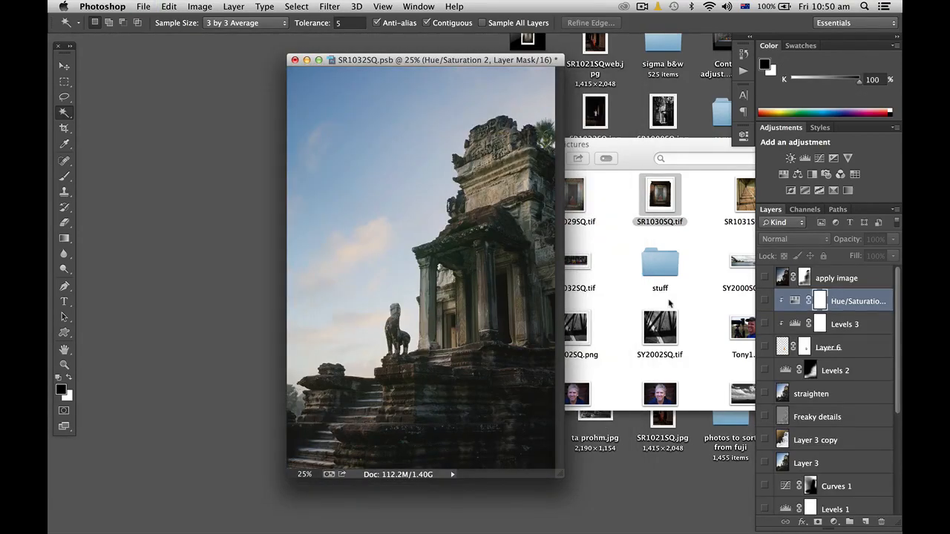
Examine the Background, Layer 2 and Layer 2 copy 2 layers, comparing the sky with Layer 2 copy 2 hidden and shown
scroll(796, 396, down, 5)
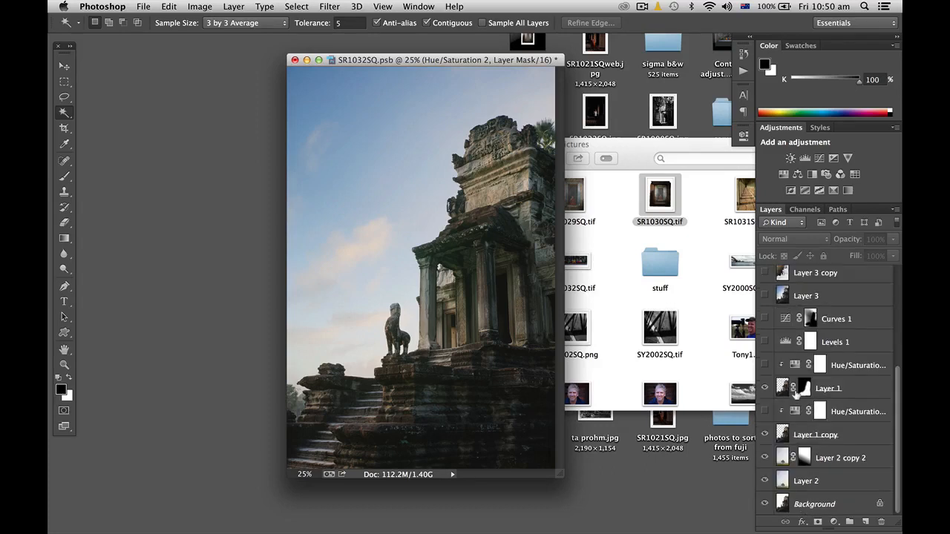
click(807, 503)
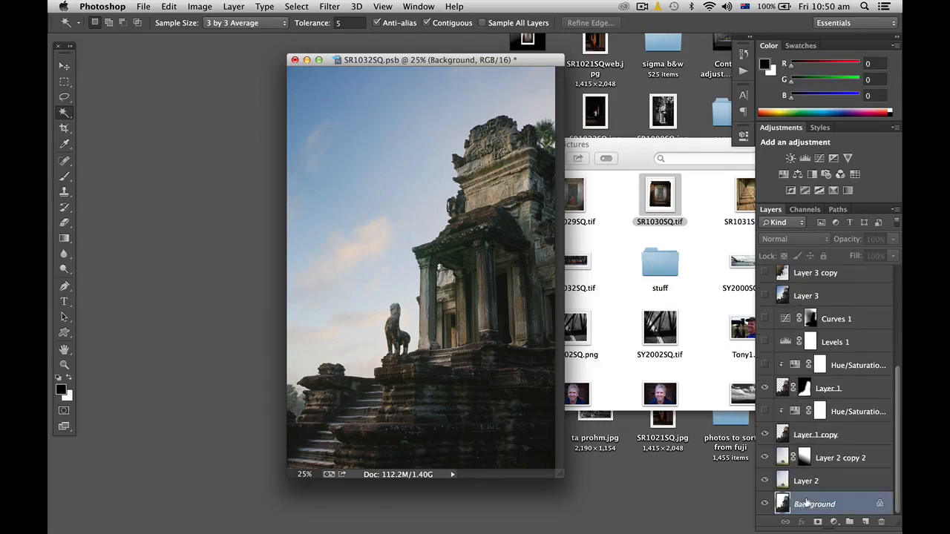
click(805, 476)
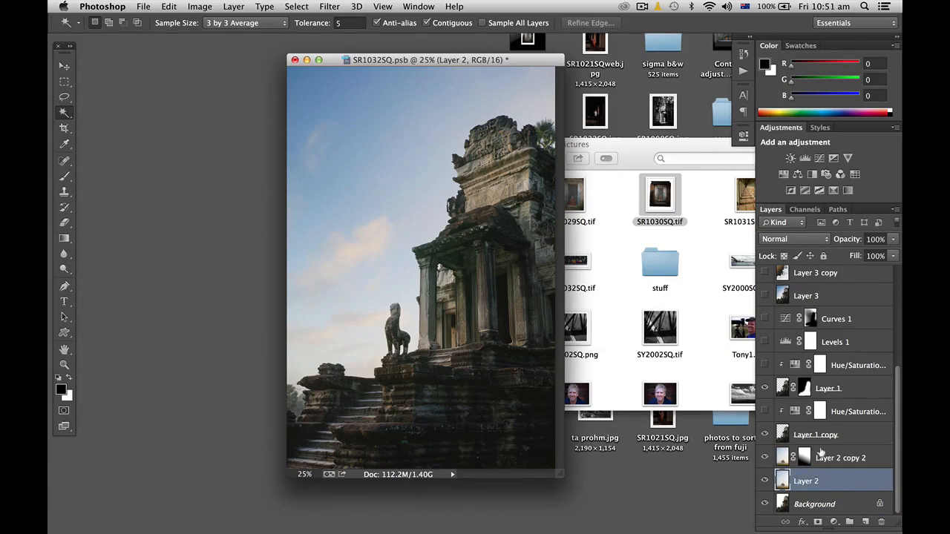
click(821, 453)
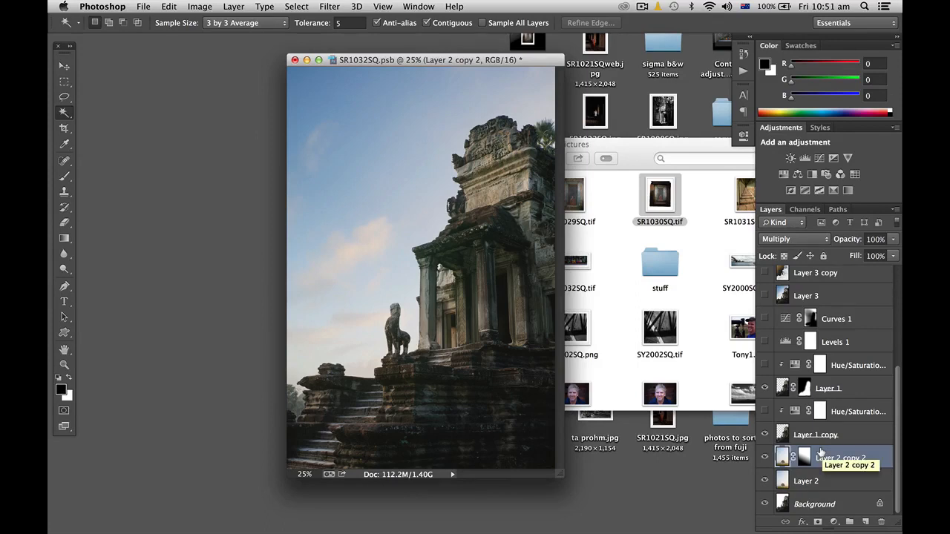
click(764, 457)
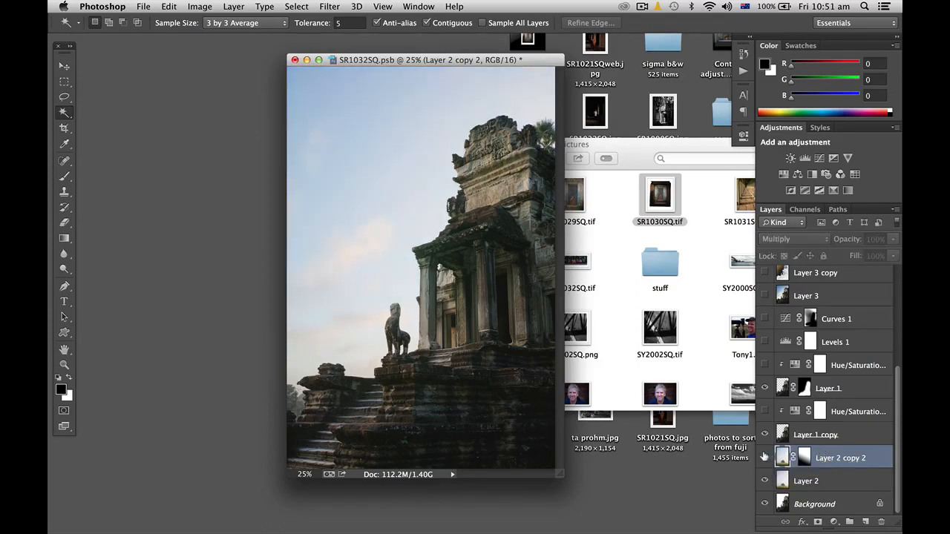
click(764, 457)
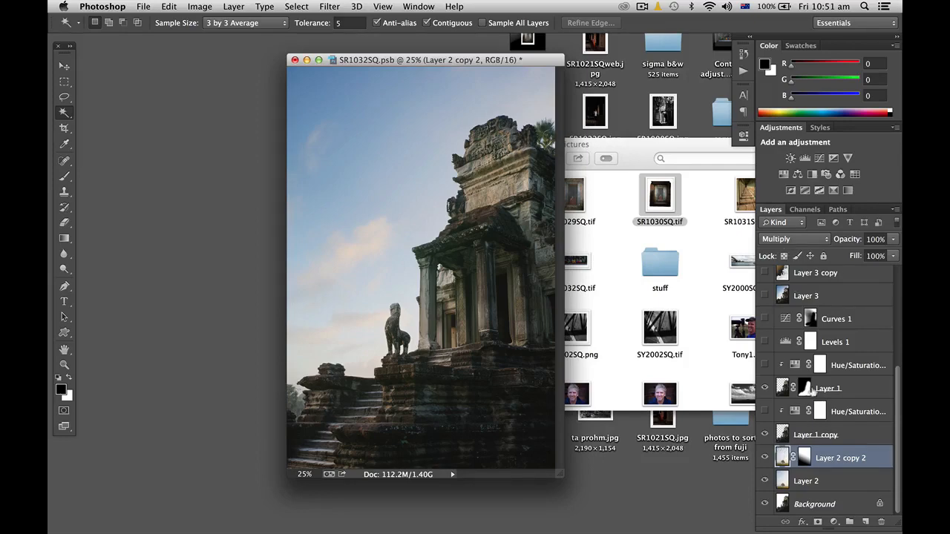
View the layer mask of Layer 2 copy 2 on its own and return to the full image
click(800, 456)
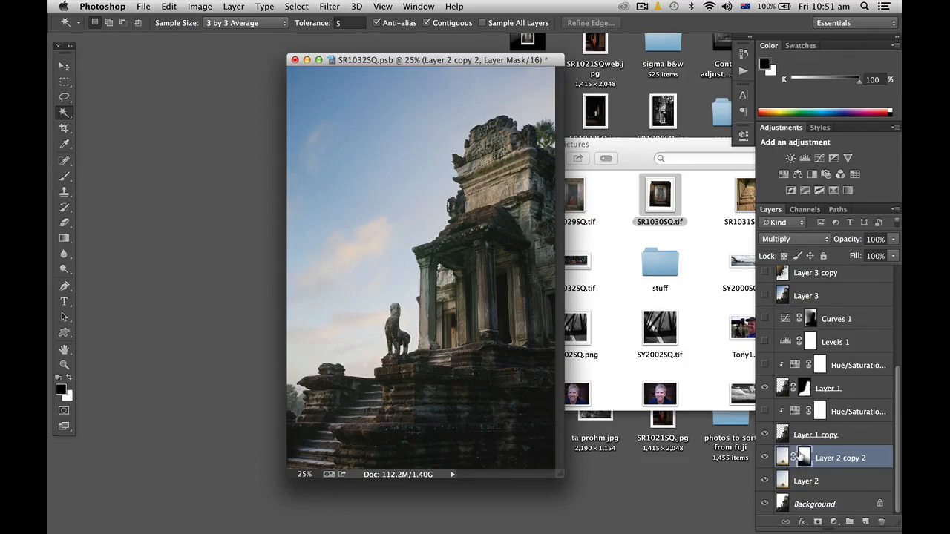
alt+click(802, 456)
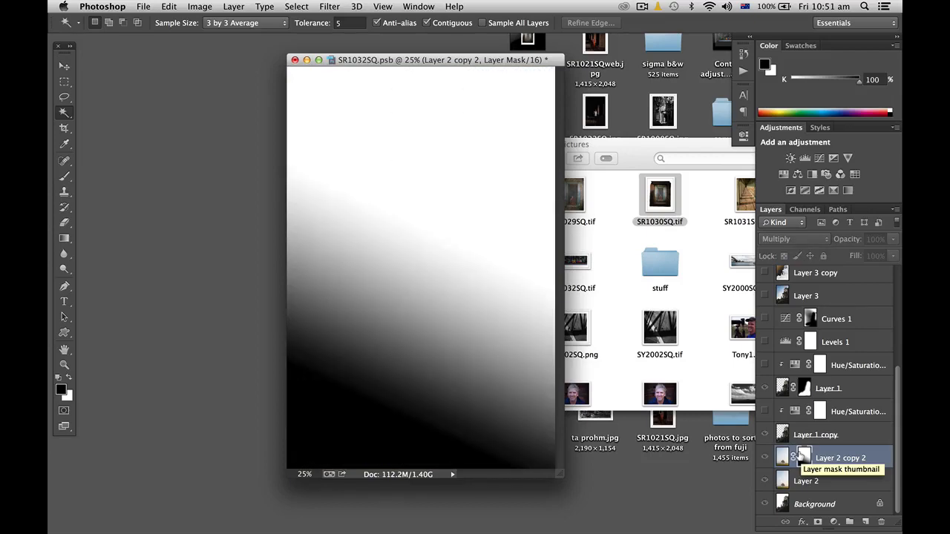
alt+click(802, 456)
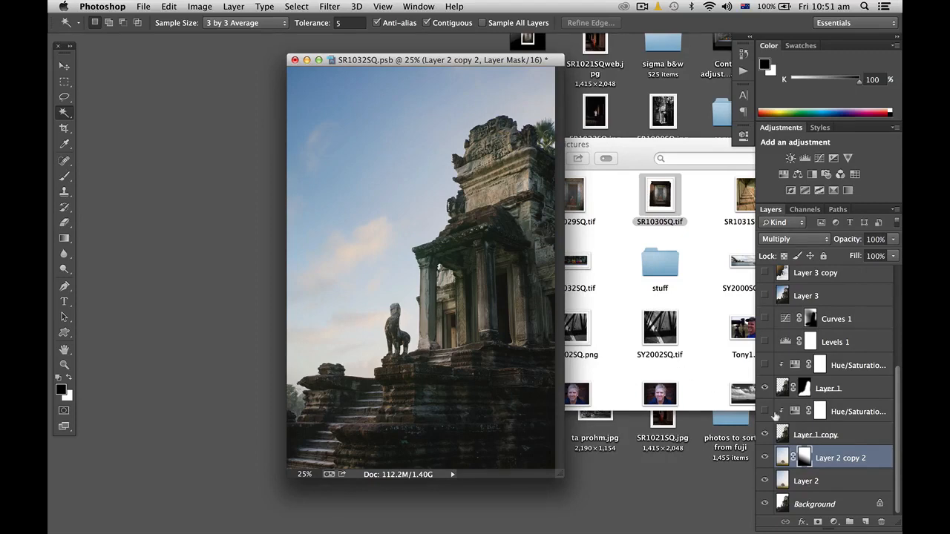
Examine Layer 1 copy and Layer 1, toggling Layer 1's visibility repeatedly to compare the temple, and select its layer mask
click(814, 433)
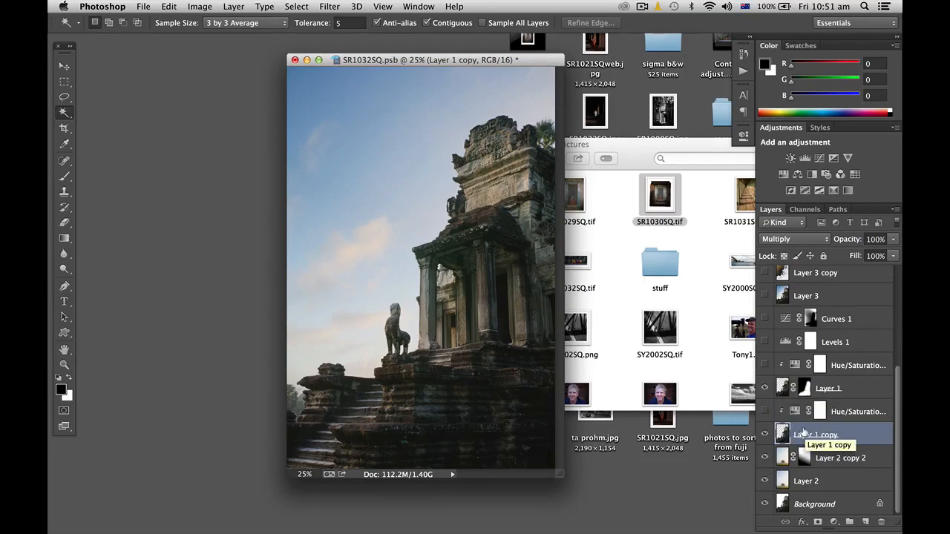
click(848, 381)
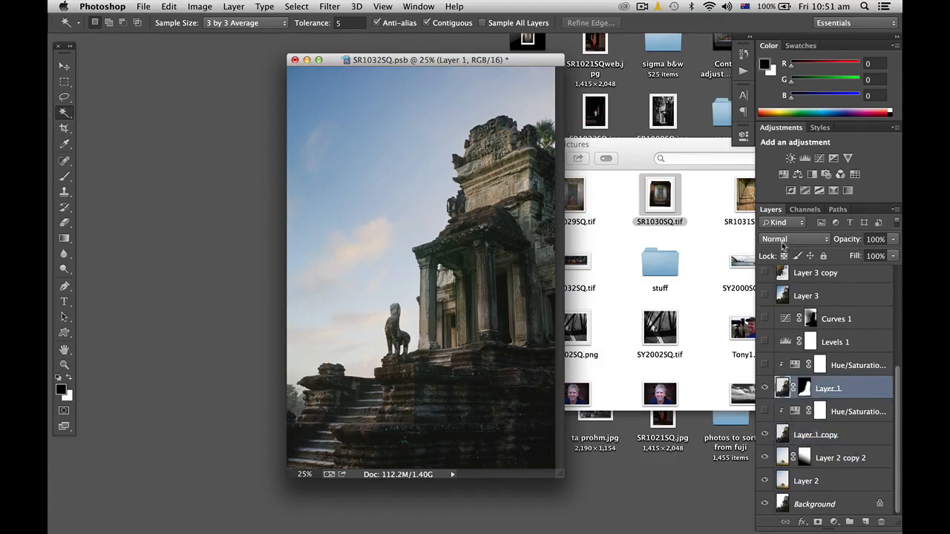
click(762, 387)
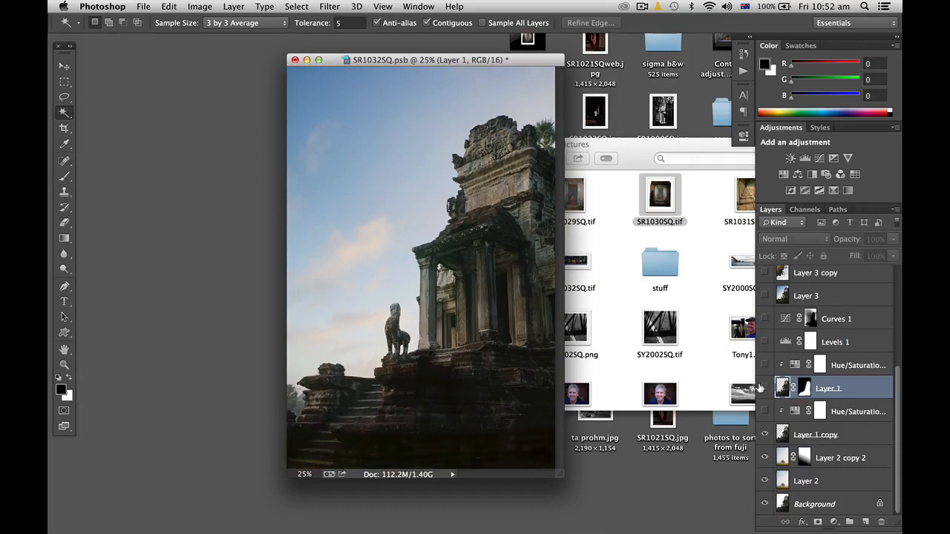
click(762, 387)
click(762, 387)
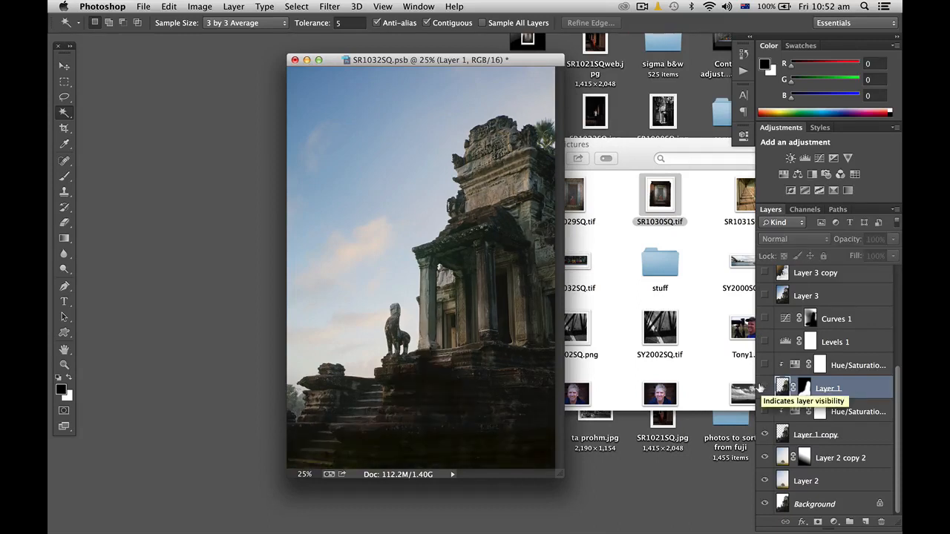
click(762, 388)
click(762, 387)
click(762, 387)
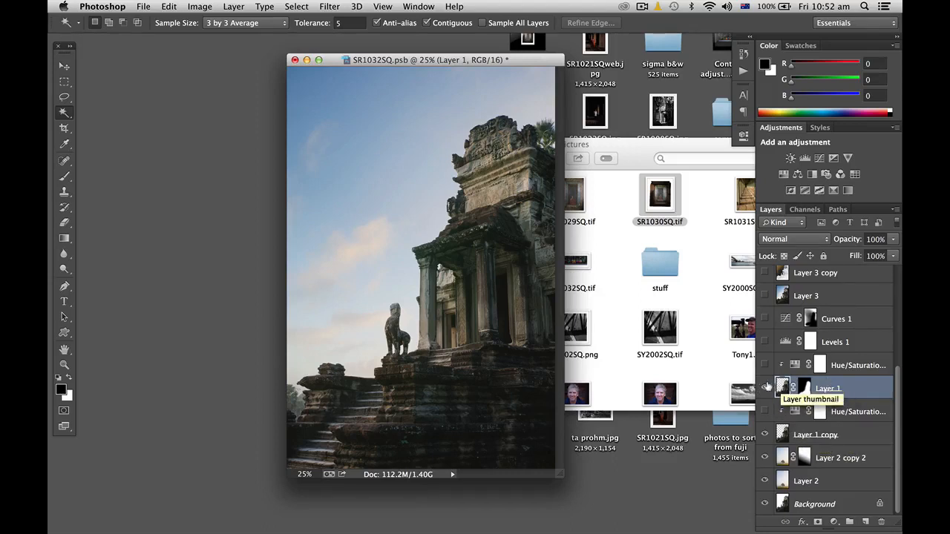
click(764, 387)
click(763, 387)
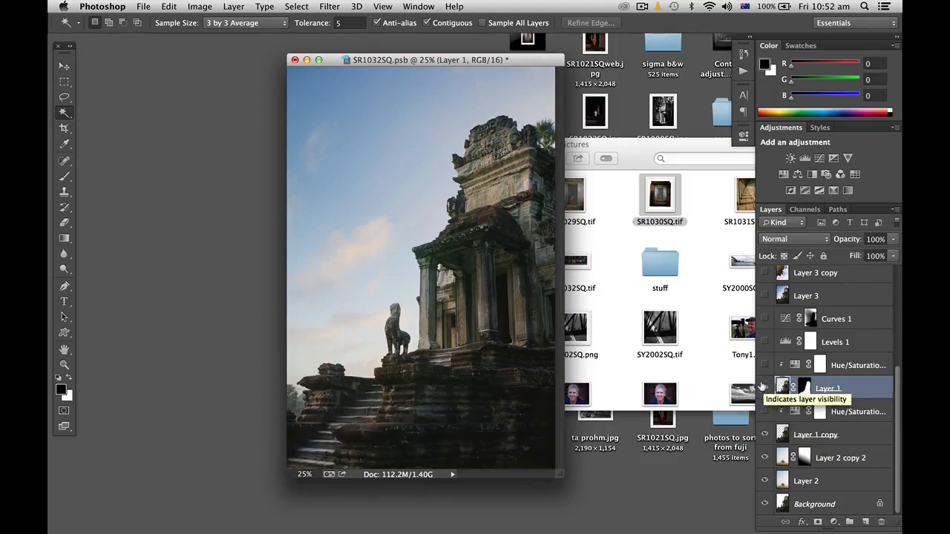
click(803, 388)
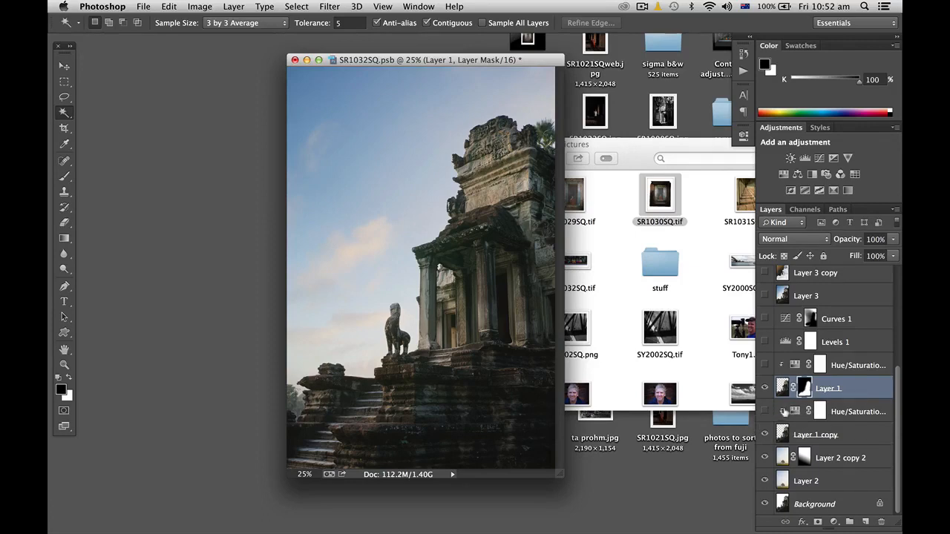
Turn on the Hue/Saturation adjustments clipped to Layer 1 copy and Layer 1, and open the settings of Layer 1's adjustment
click(836, 409)
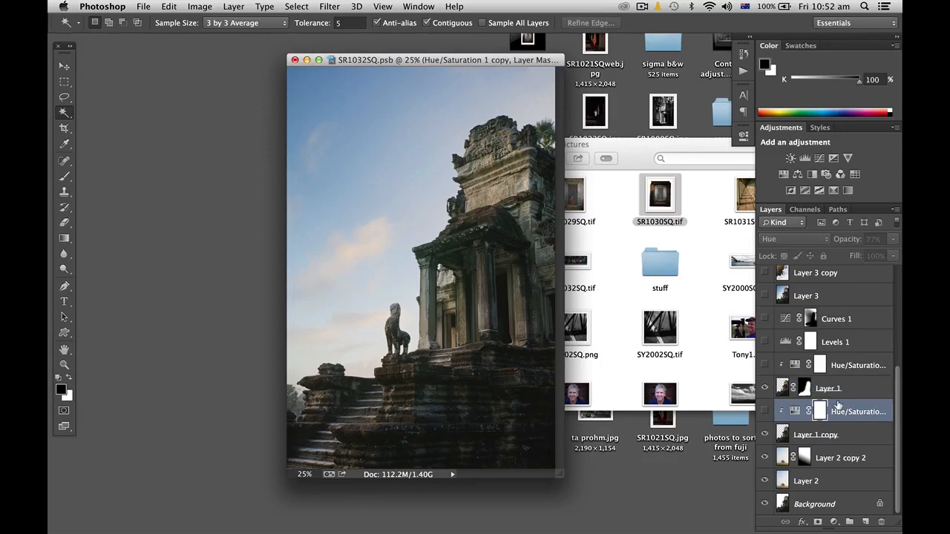
click(762, 409)
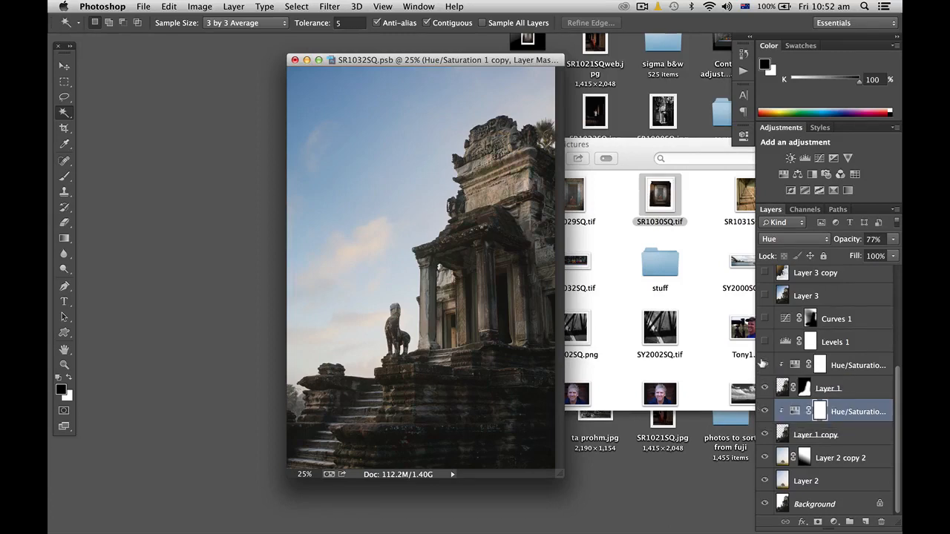
click(764, 364)
click(794, 364)
double_click(794, 364)
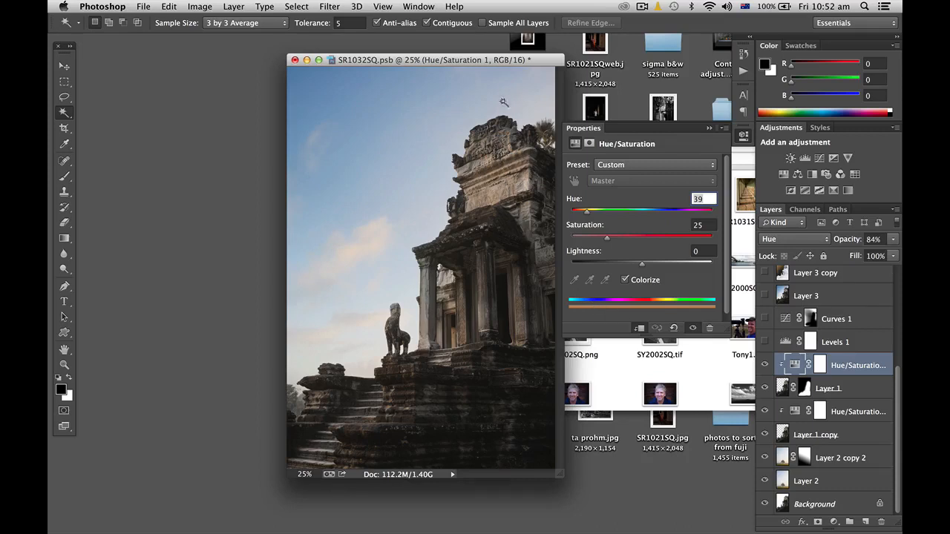
Switch the image to full-screen mode with the menu bar, shift it clear of the adjustment settings, and activate the Move tool
key(f)
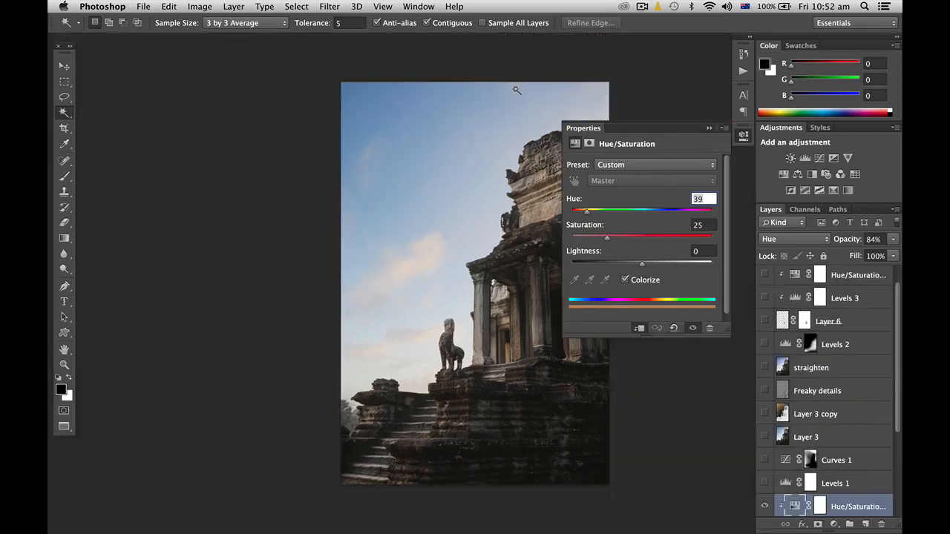
scroll(442, 226, right, 3)
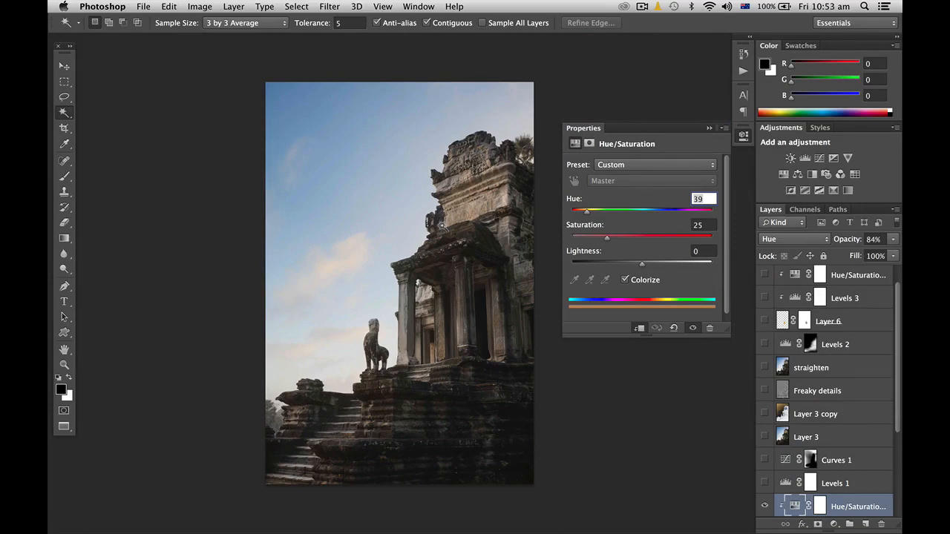
key(v)
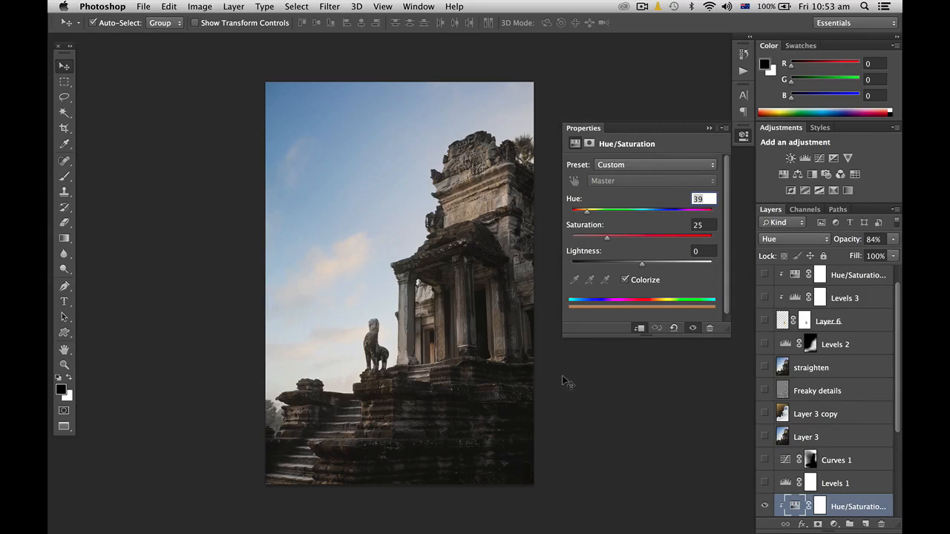
Select and turn on the Levels 1 adjustment and set its white input level to 232
click(764, 482)
click(764, 480)
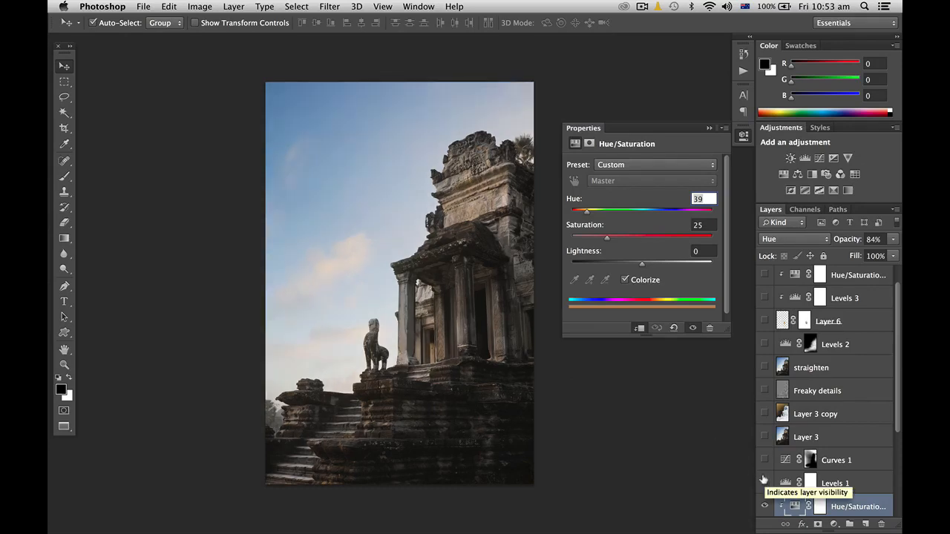
click(782, 481)
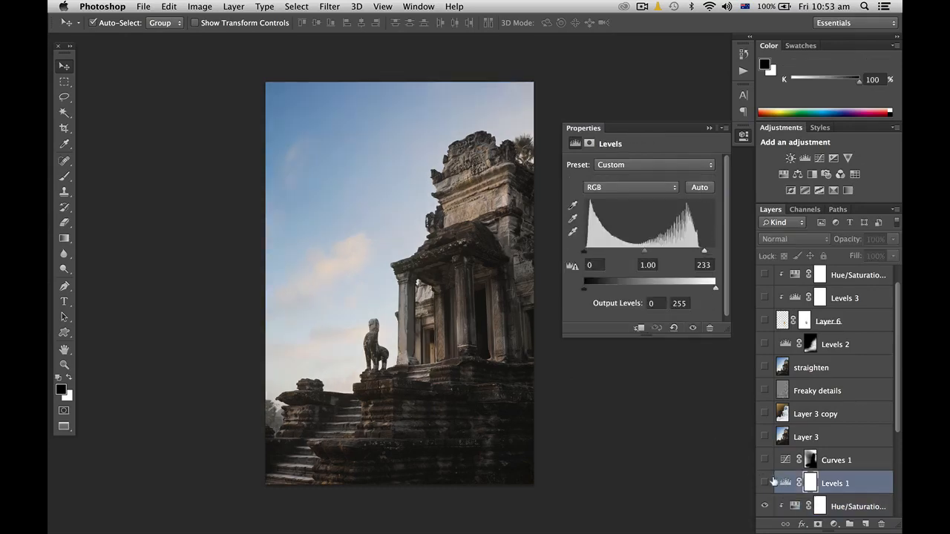
click(764, 482)
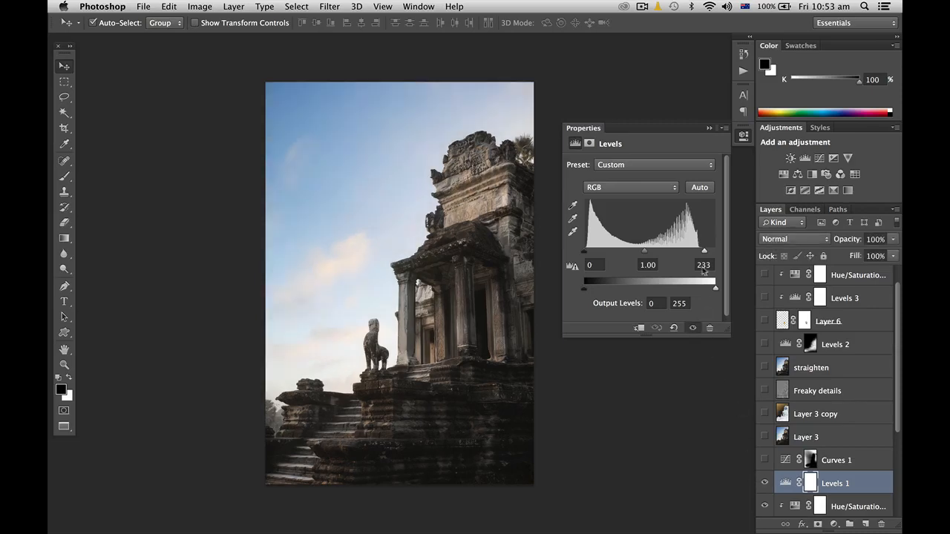
mouse_move(706, 253)
mouse_down()
mouse_move(715, 255)
mouse_move(704, 255)
mouse_up()
Show the Curves 1 adjustment to examine its curve and effect on the image, and hide it again
click(763, 459)
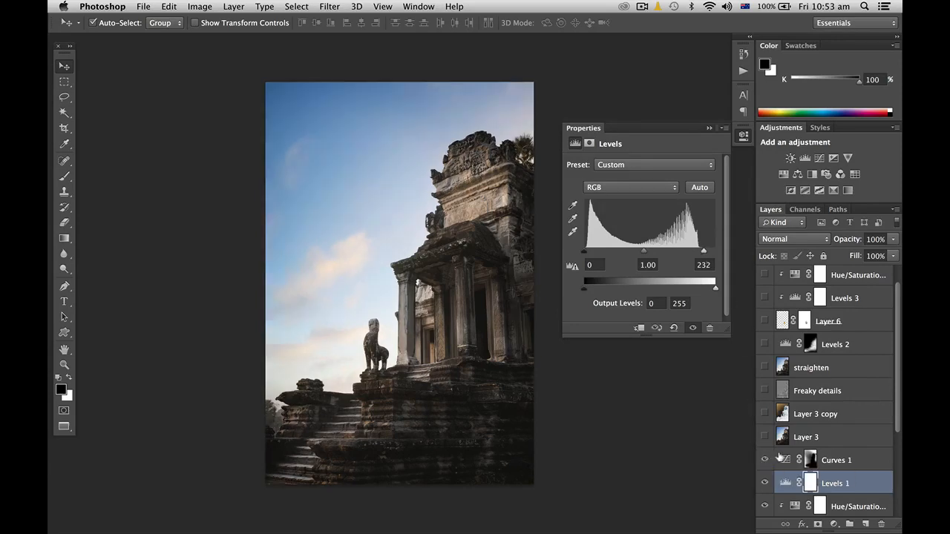
click(780, 457)
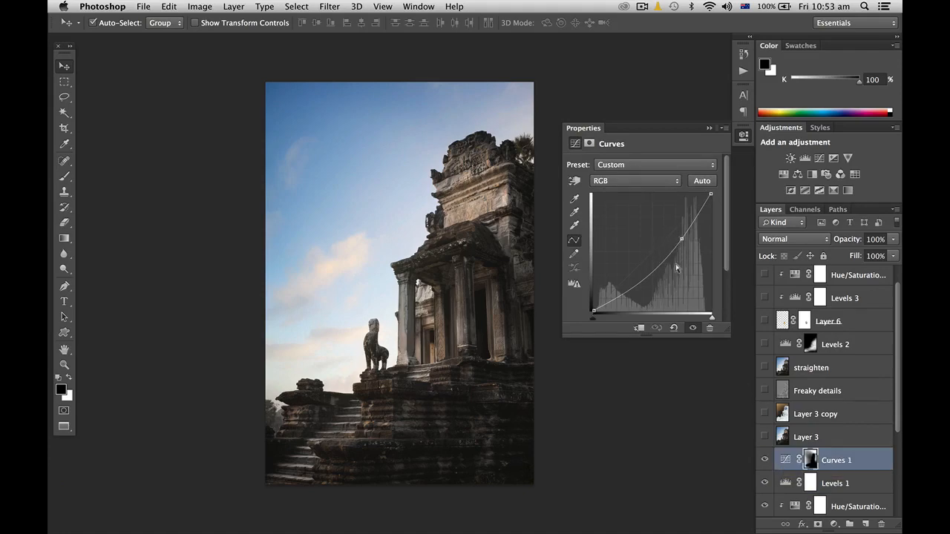
click(764, 460)
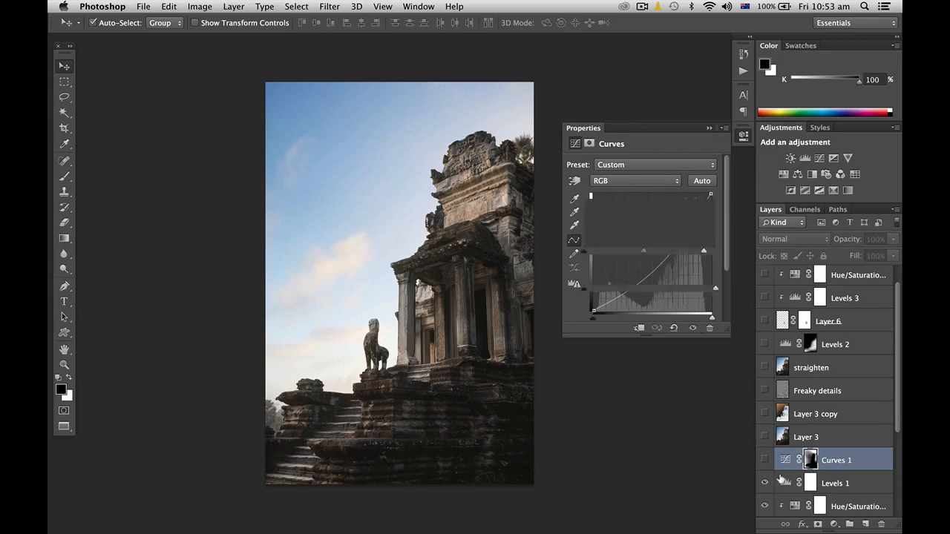
Try a new Curves adjustment above Levels 1 that darkens the sky tones and lowers the white point, and delete it
click(781, 480)
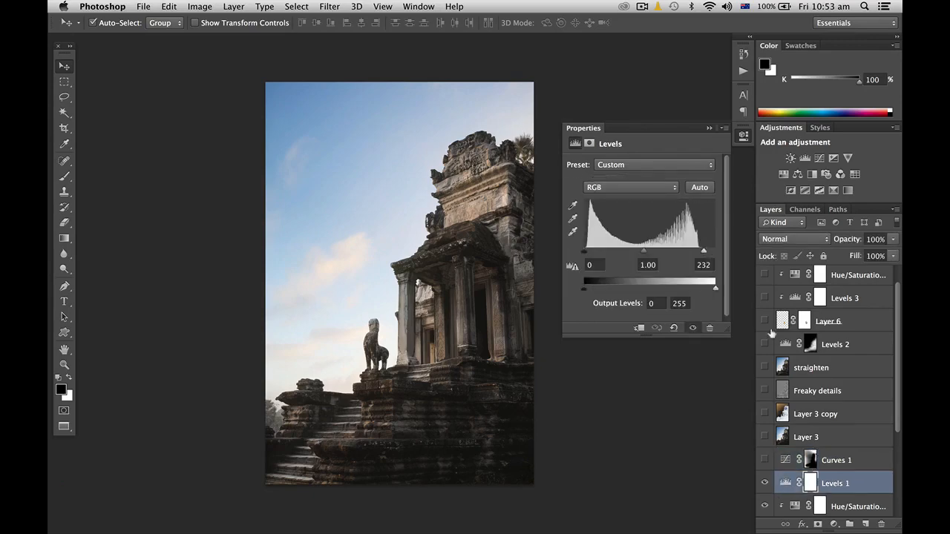
click(819, 159)
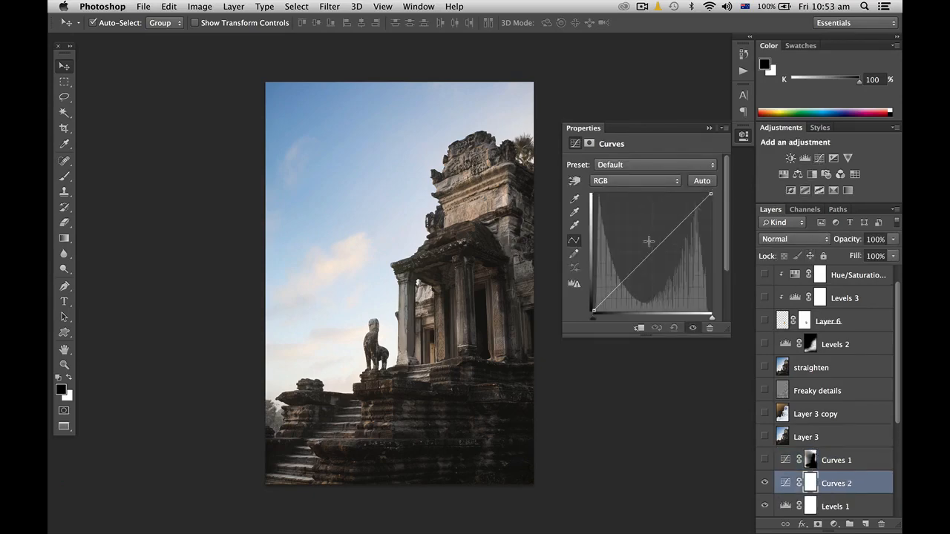
click(573, 181)
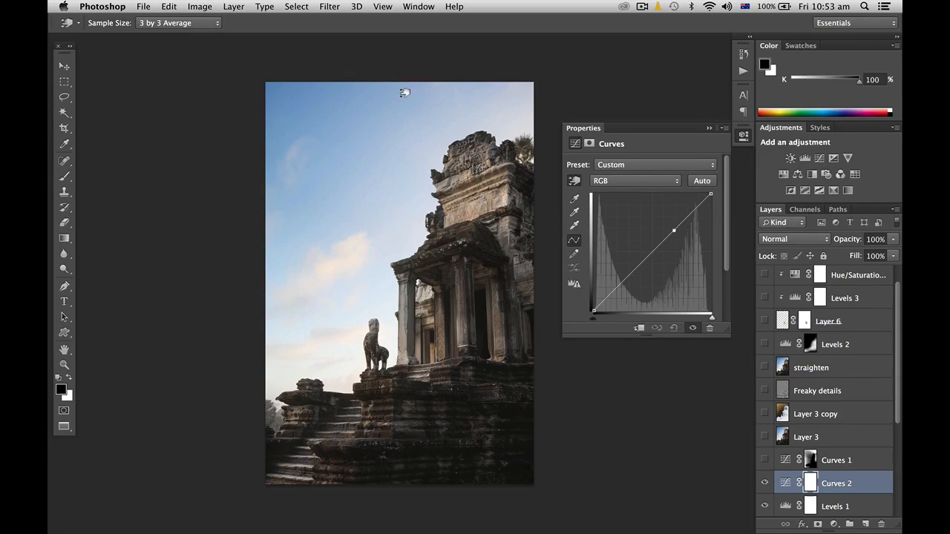
drag(404, 91, 404, 114)
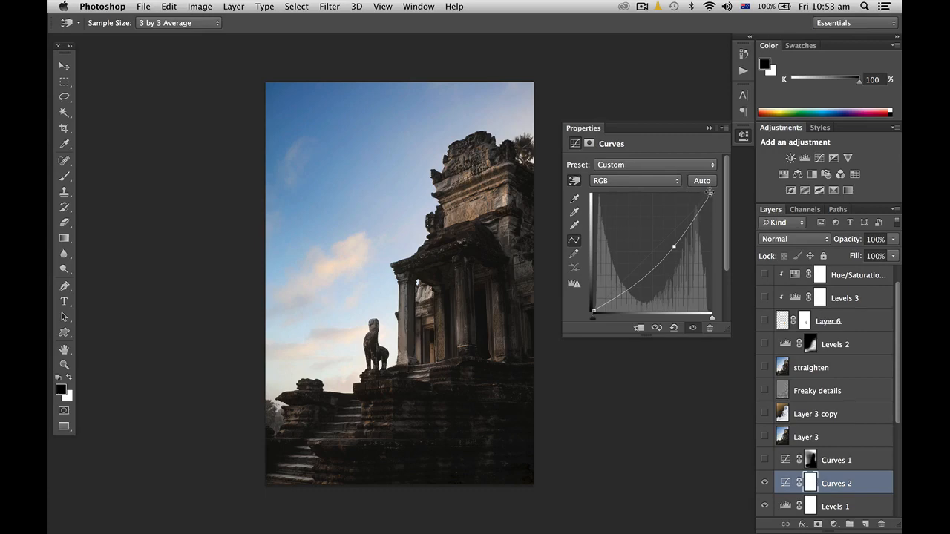
drag(710, 192, 712, 197)
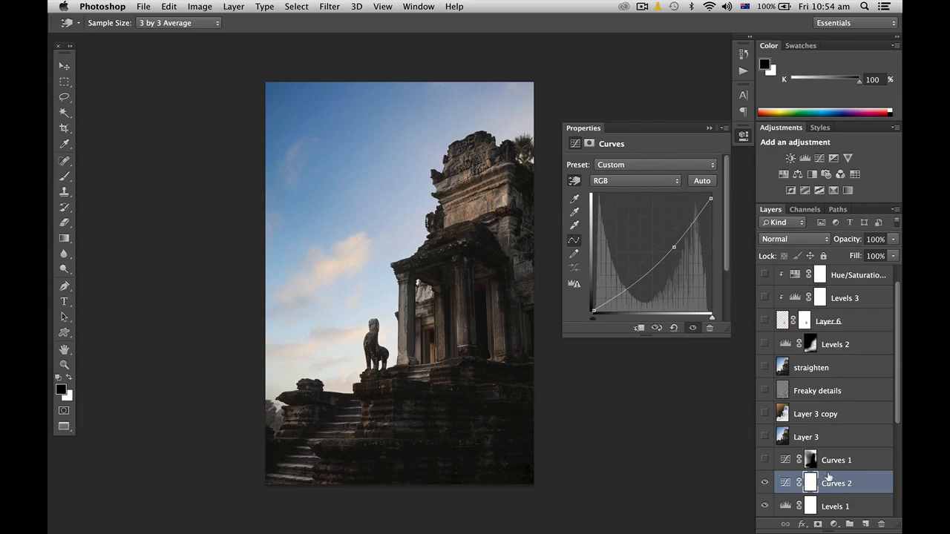
key(v)
key(BackSpace)
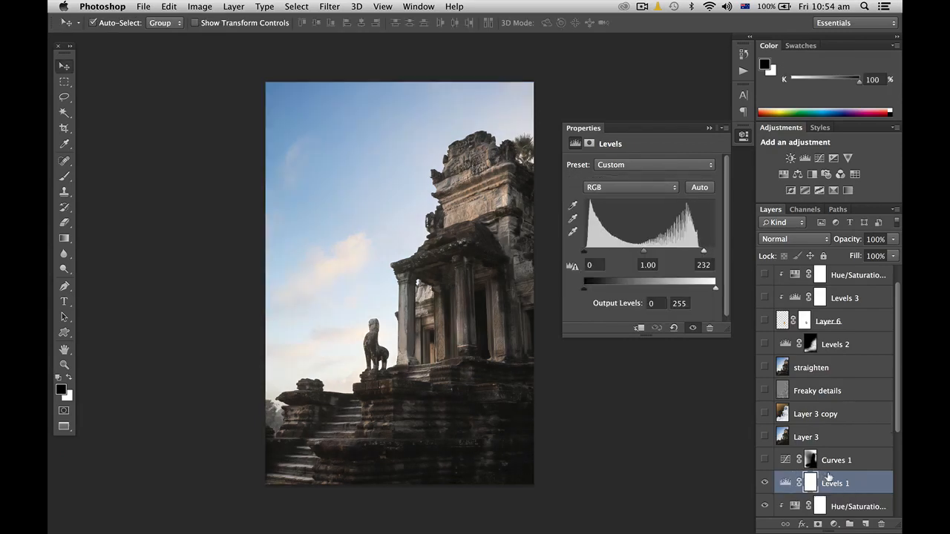
Turn on the Curves 1 adjustment, toggling its visibility to compare the darkened edges of the image
click(763, 460)
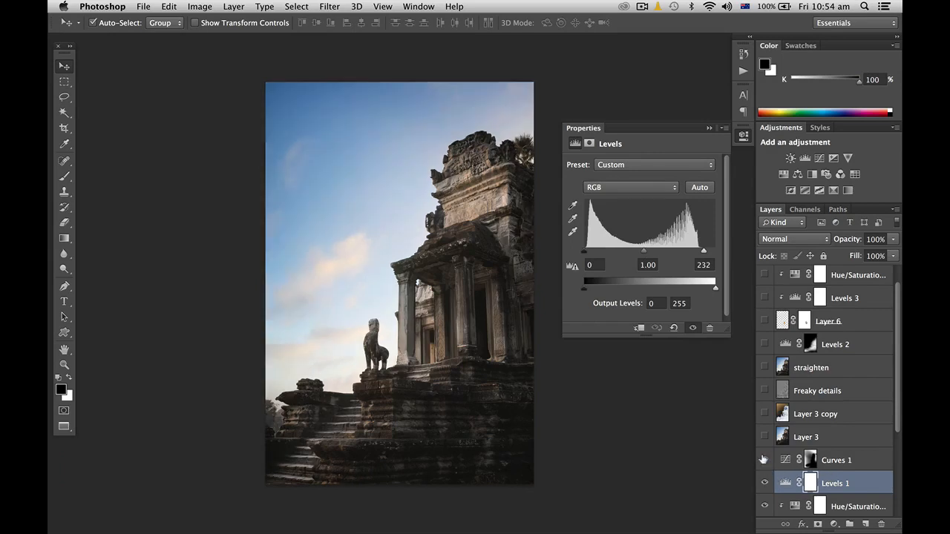
click(762, 460)
click(763, 460)
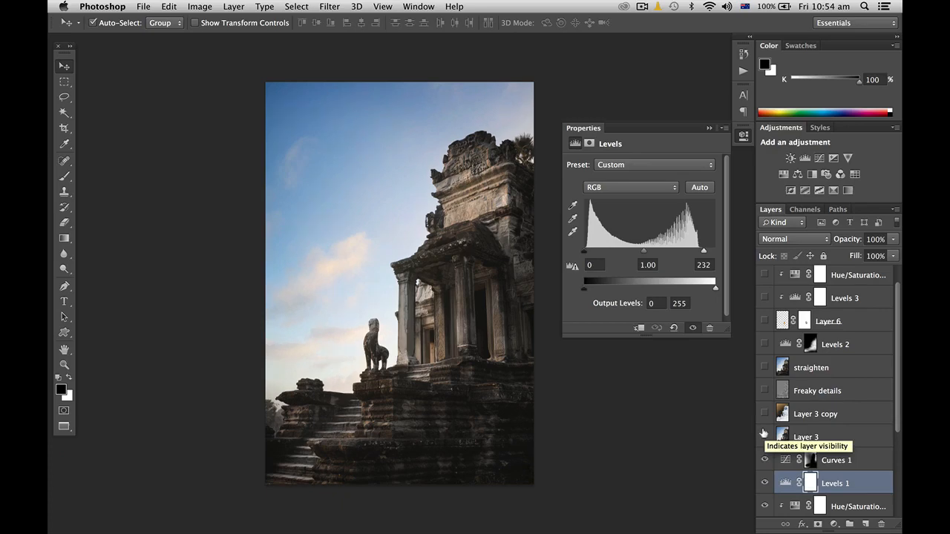
Turn on and select Layer 3, and review the layers beneath it in the stack
click(763, 436)
click(811, 431)
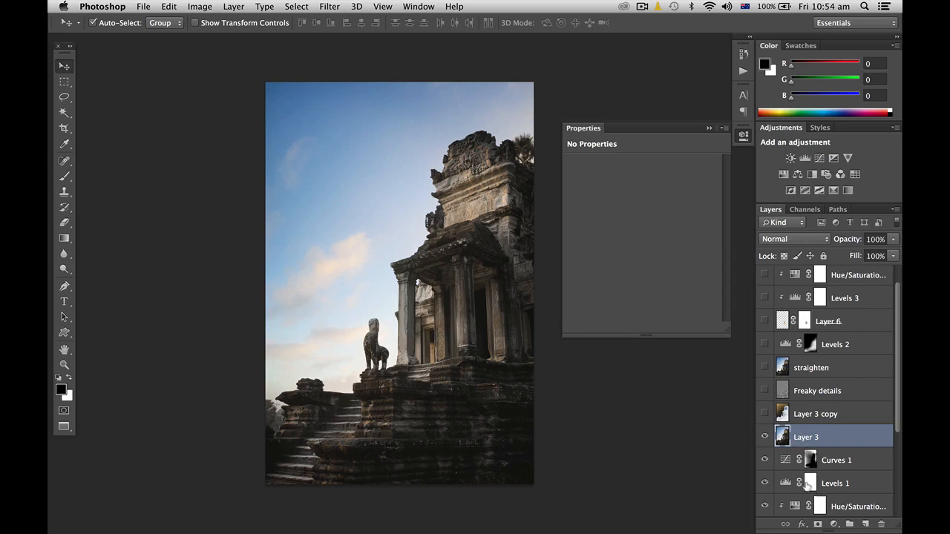
scroll(830, 471, down, 5)
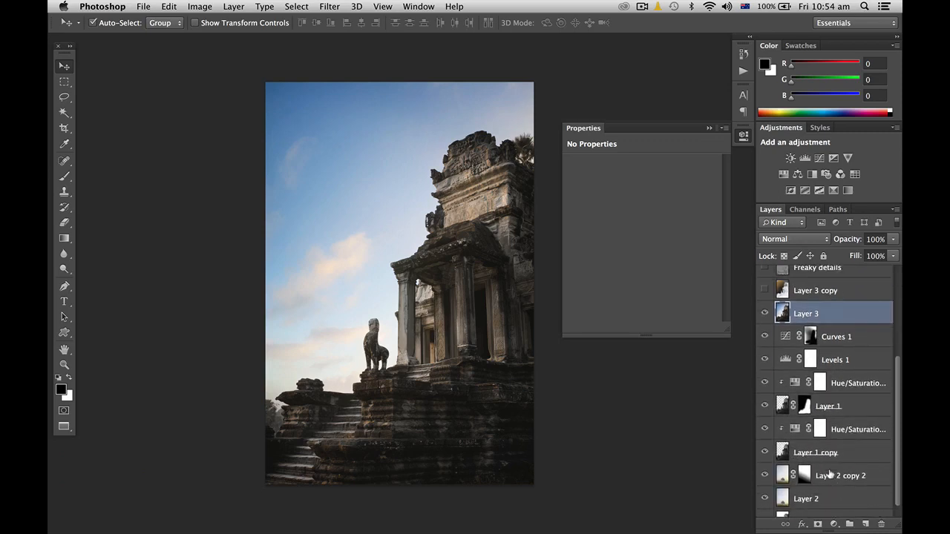
scroll(806, 312, up, 2)
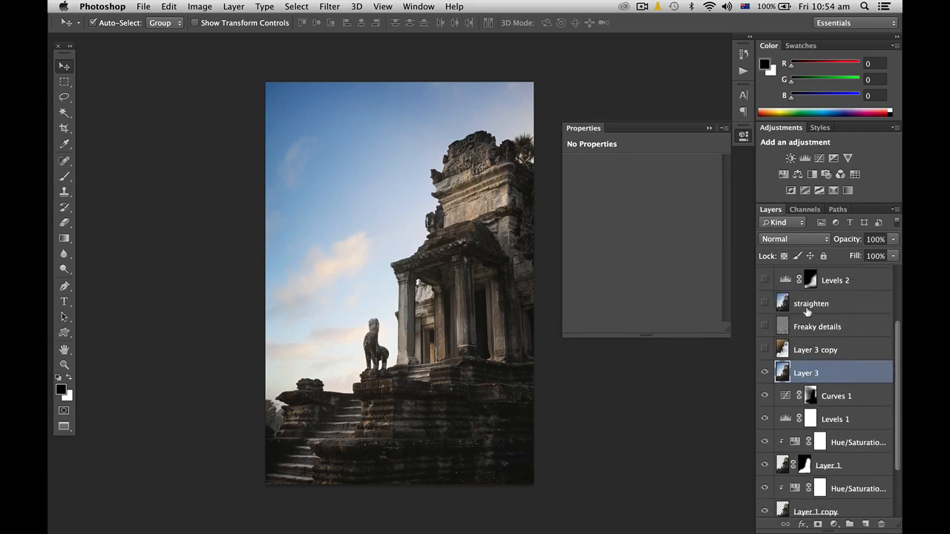
Select Layer 3 copy, show it briefly to examine its Vivid Light detail effect, and hide it again
click(799, 350)
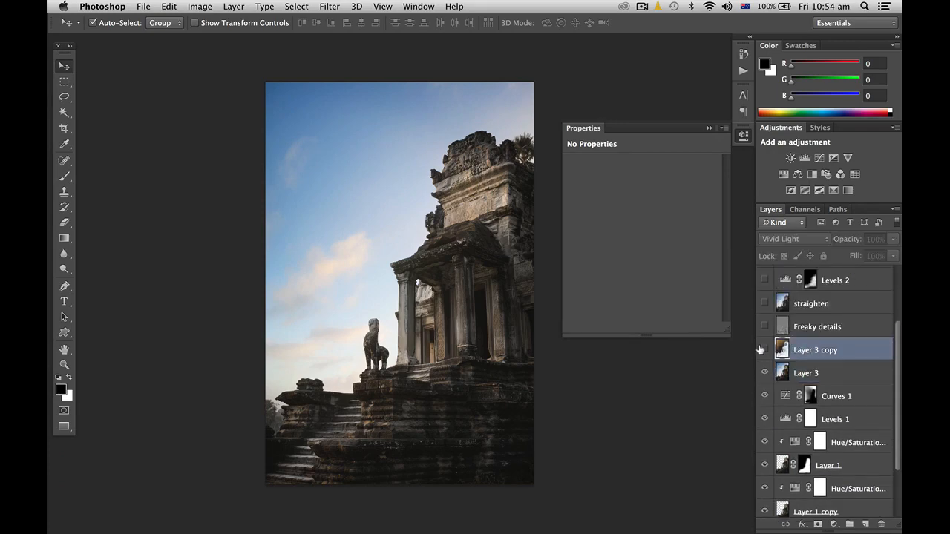
click(764, 349)
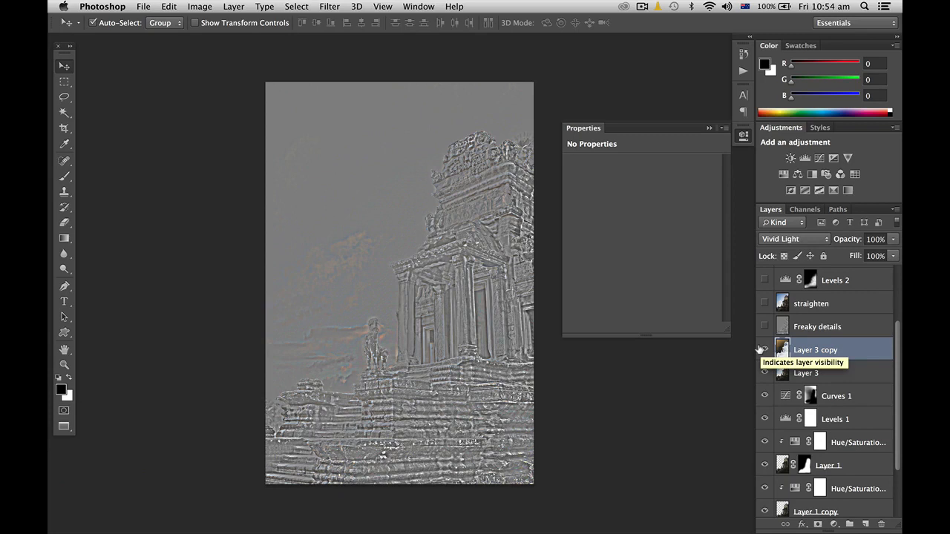
click(764, 350)
Duplicate Layer 3, set the duplicate's blend mode to Vivid Light, and invert its colours
click(822, 369)
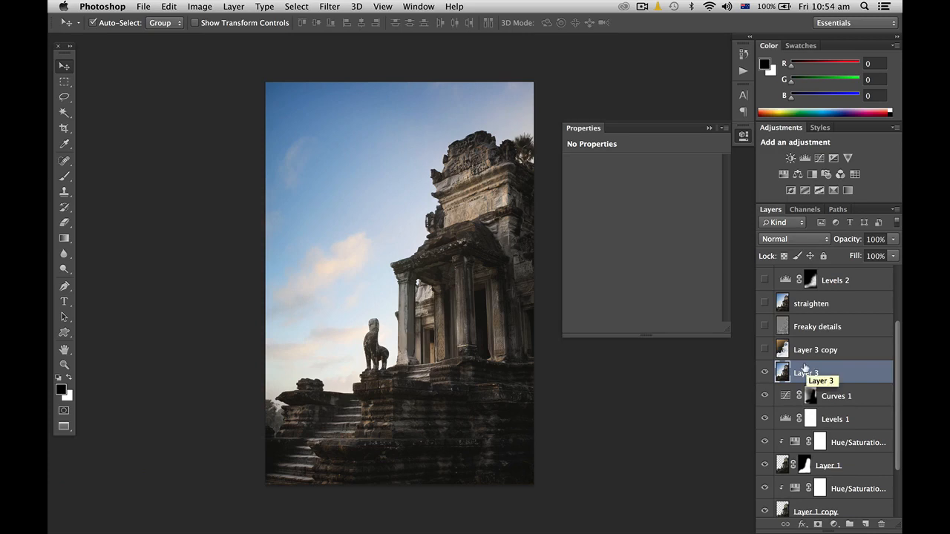
key(super+j)
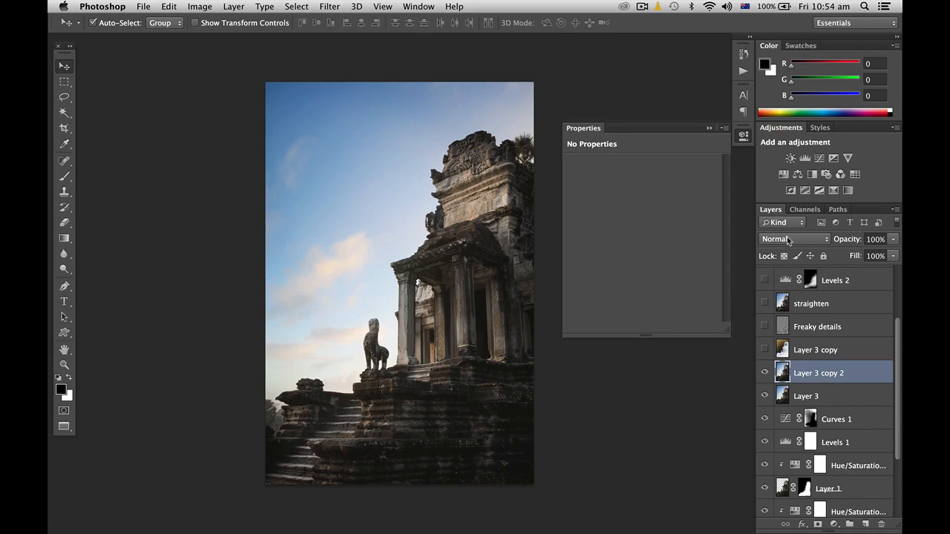
click(788, 239)
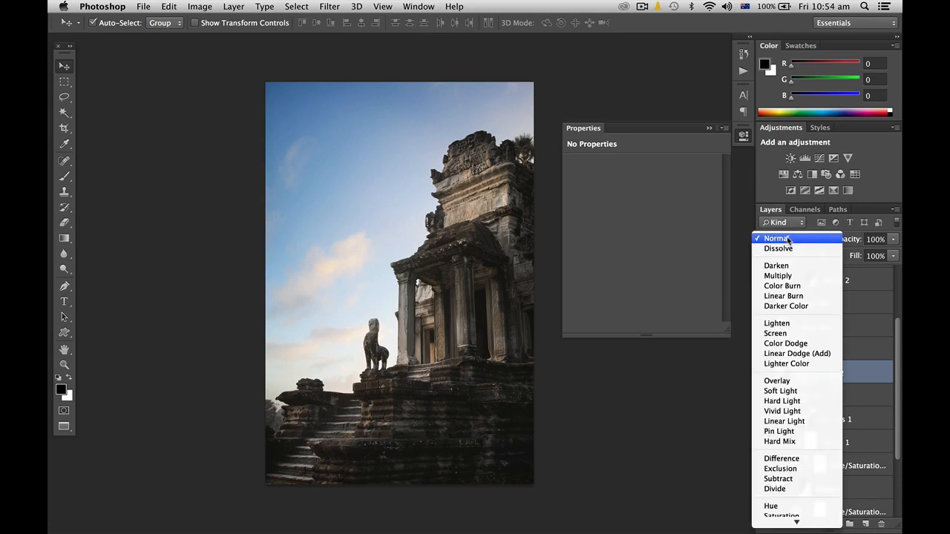
click(779, 411)
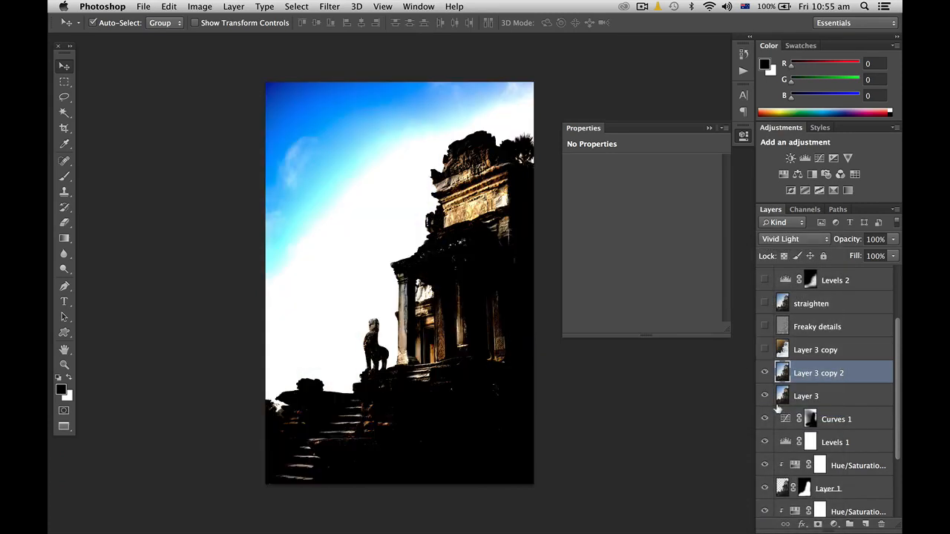
key(super+i)
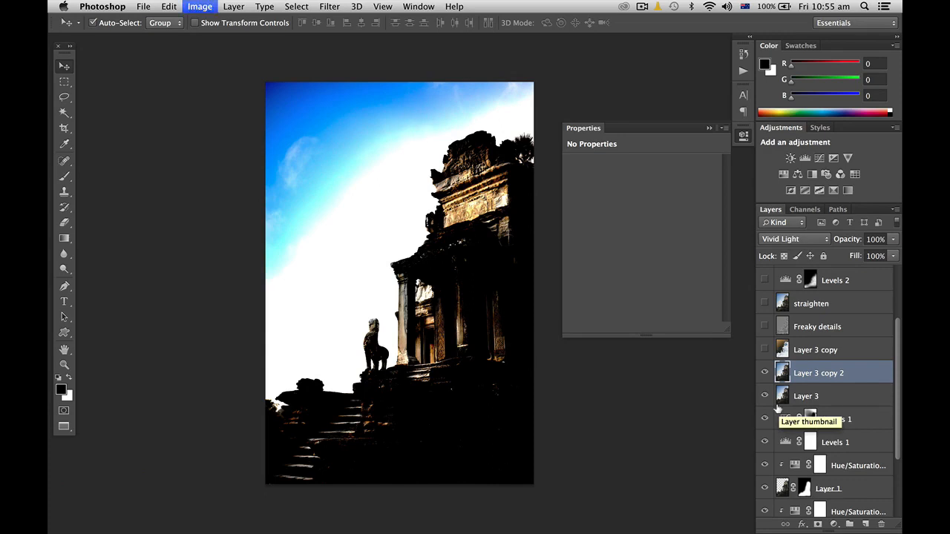
Preview a Surface Blur with radius 40 pixels and threshold 40 levels on Layer 3 copy 2, cancel it, and delete that layer
click(329, 7)
mouse_move(332, 148)
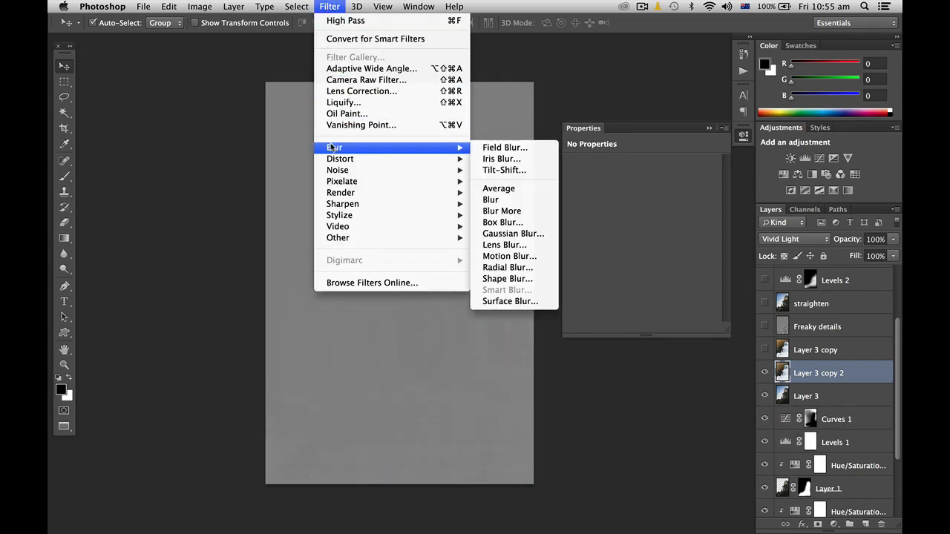
click(489, 302)
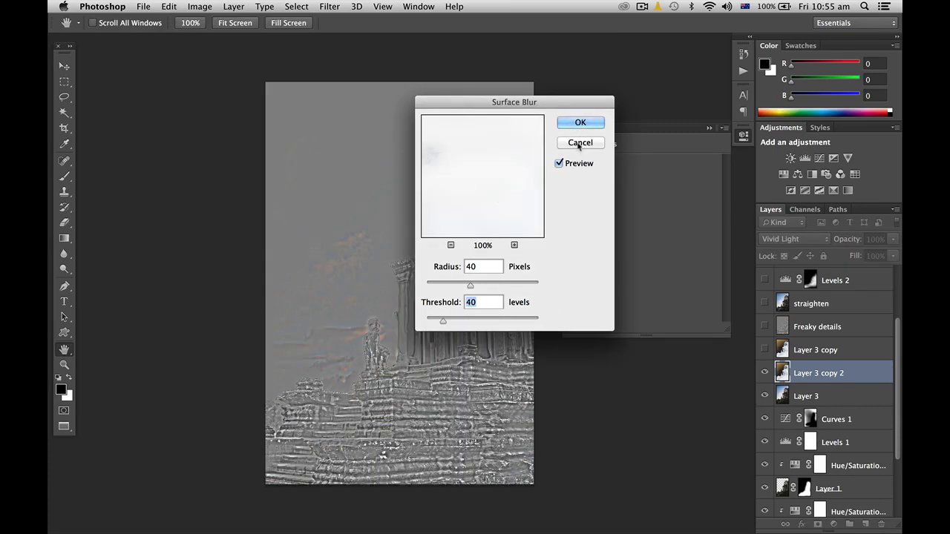
click(580, 145)
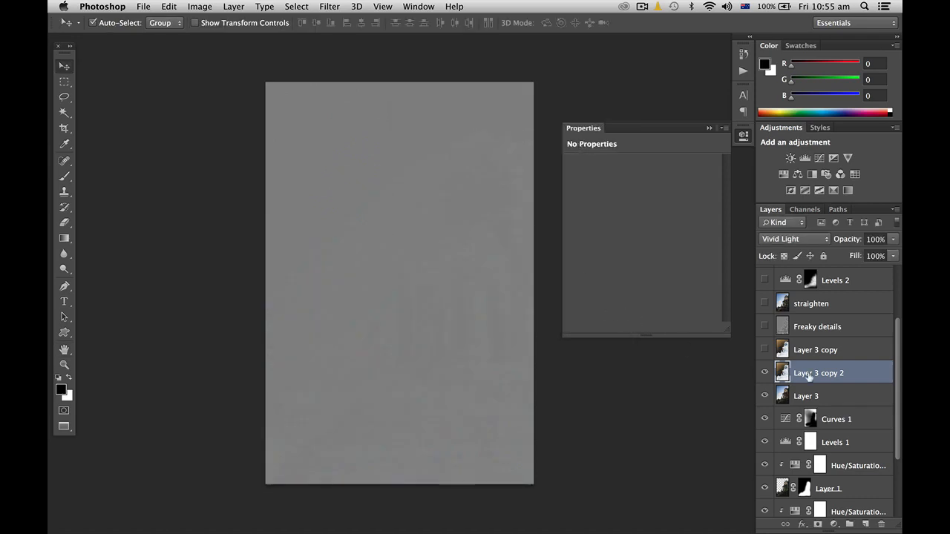
key(Delete)
Turn on the Freaky details layer, viewing Layer 3 copy beneath it first and hiding that copy again
click(764, 350)
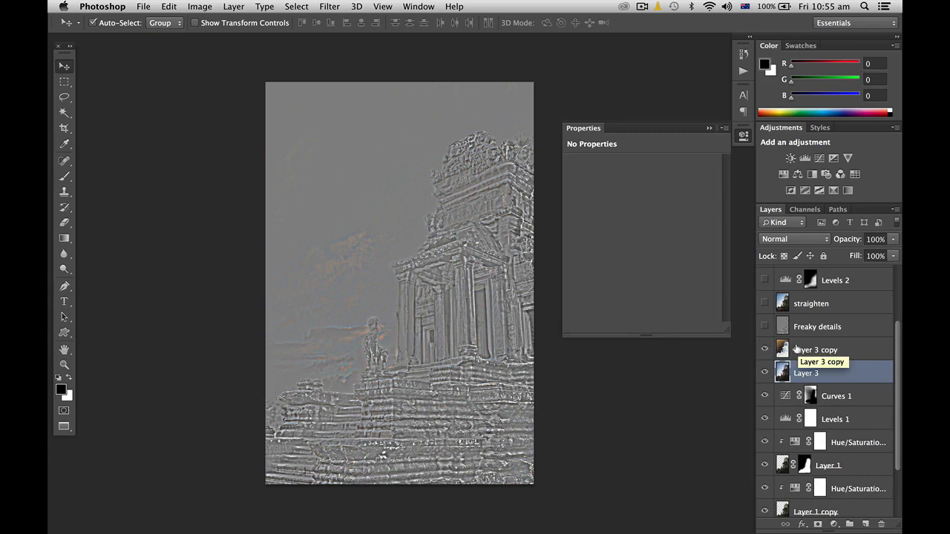
click(795, 348)
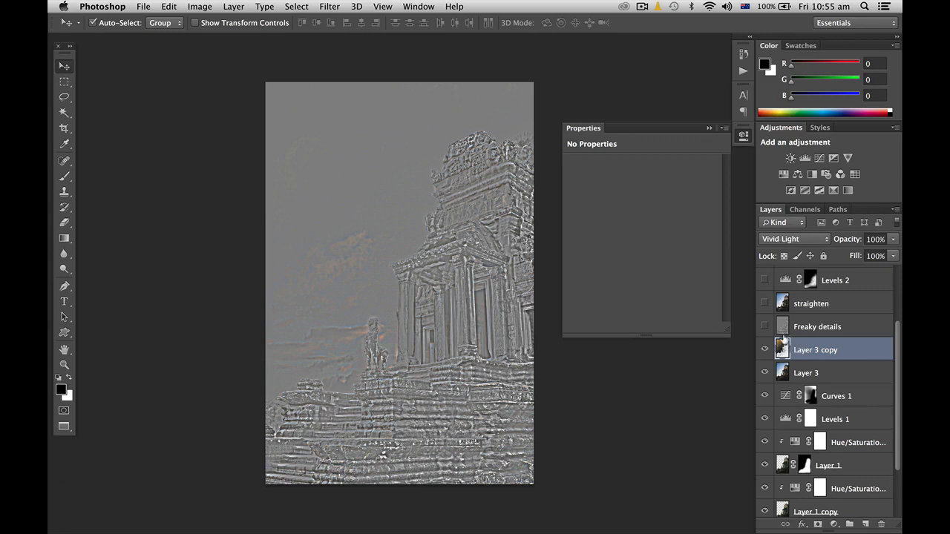
click(806, 323)
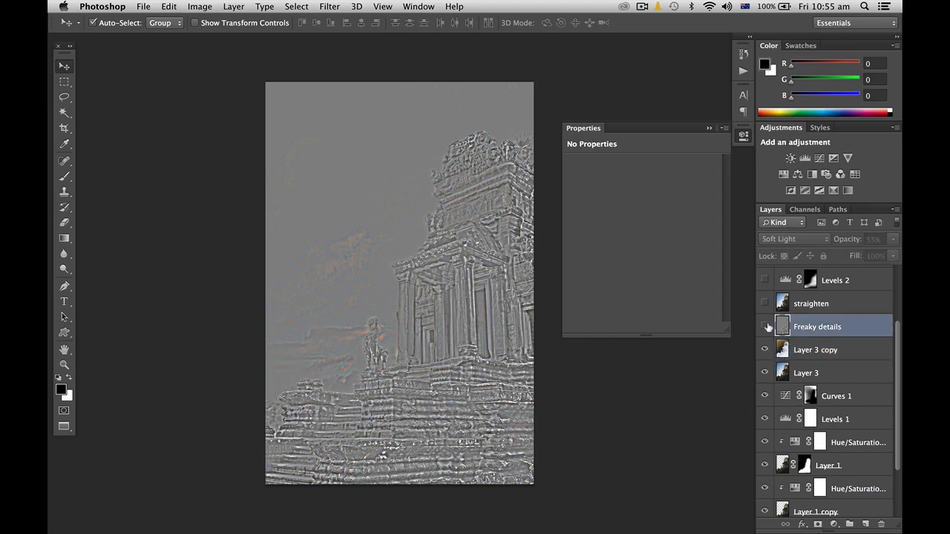
click(765, 327)
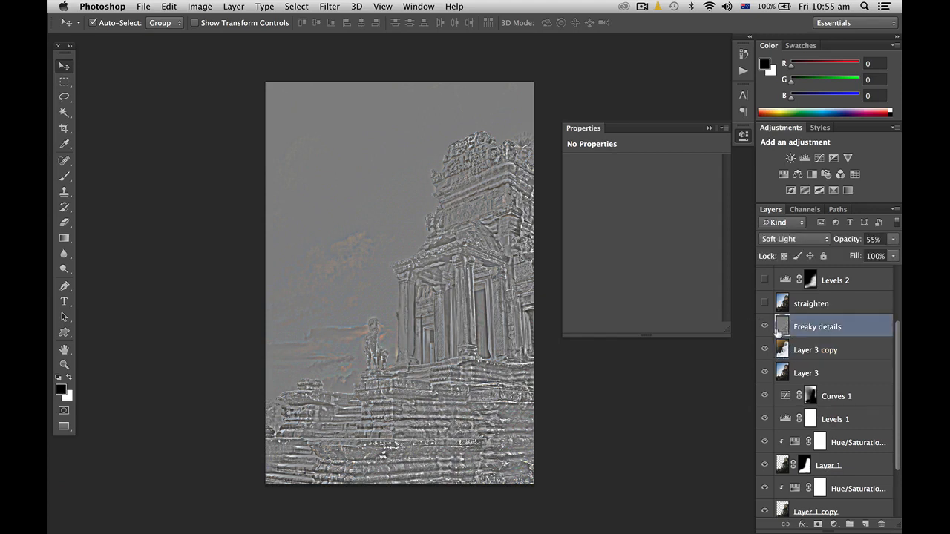
click(806, 349)
click(764, 350)
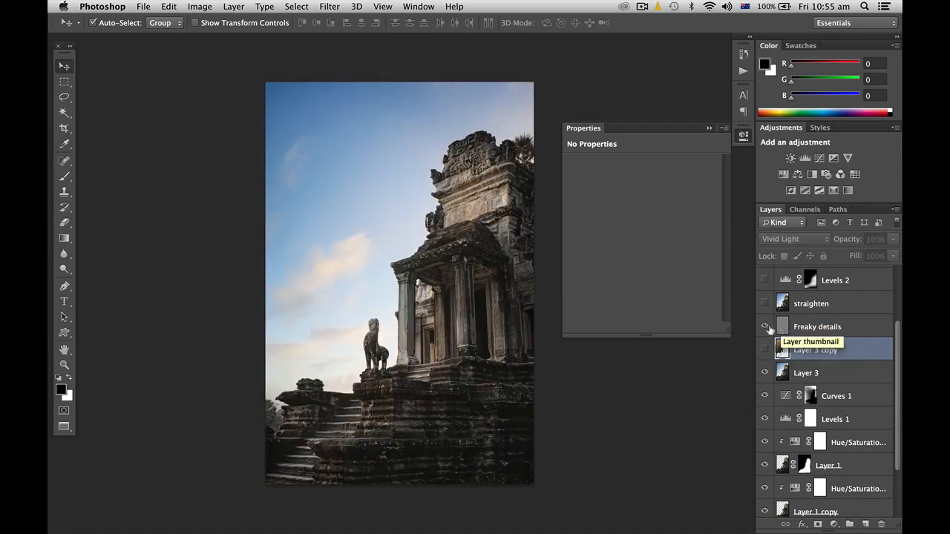
Compare the temple stonework with and without the Freaky details layer at 100% zoom, then on the whole image
click(807, 327)
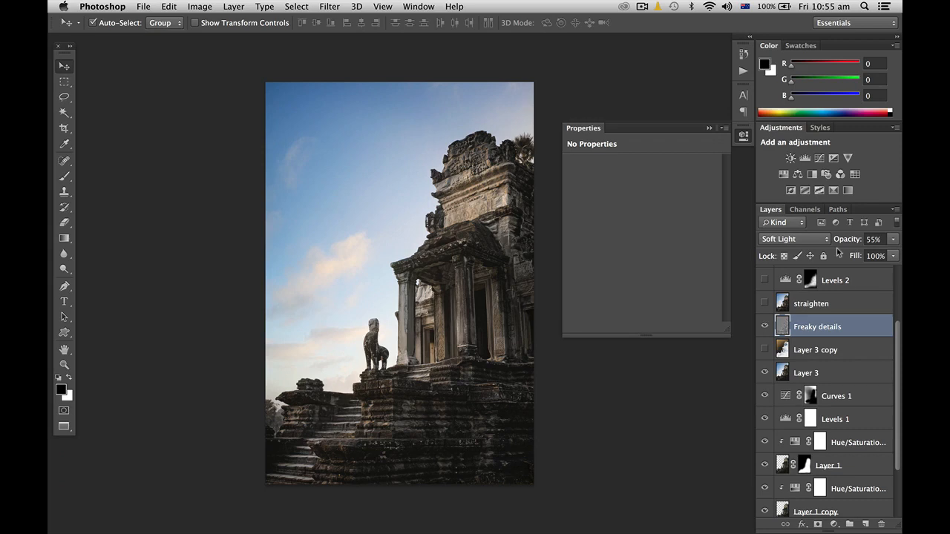
click(763, 326)
key(super+1)
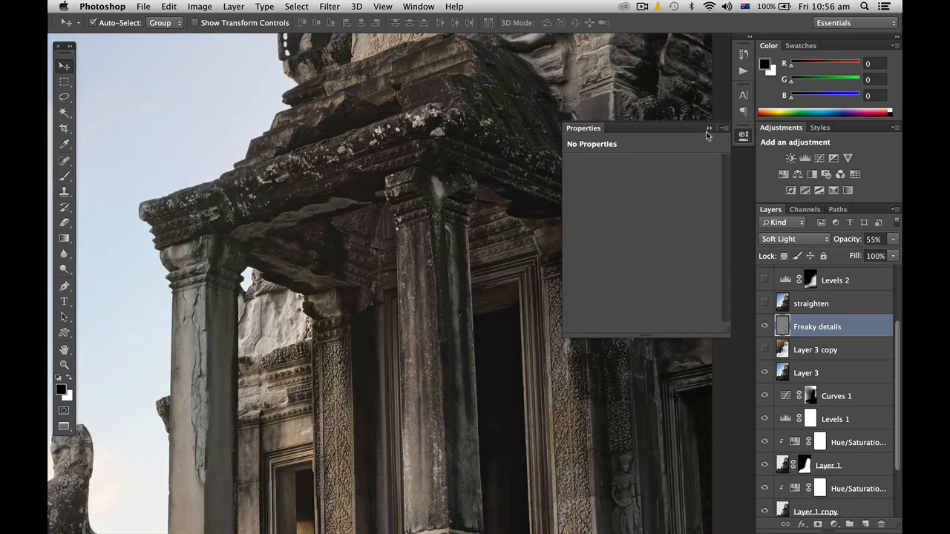
click(708, 129)
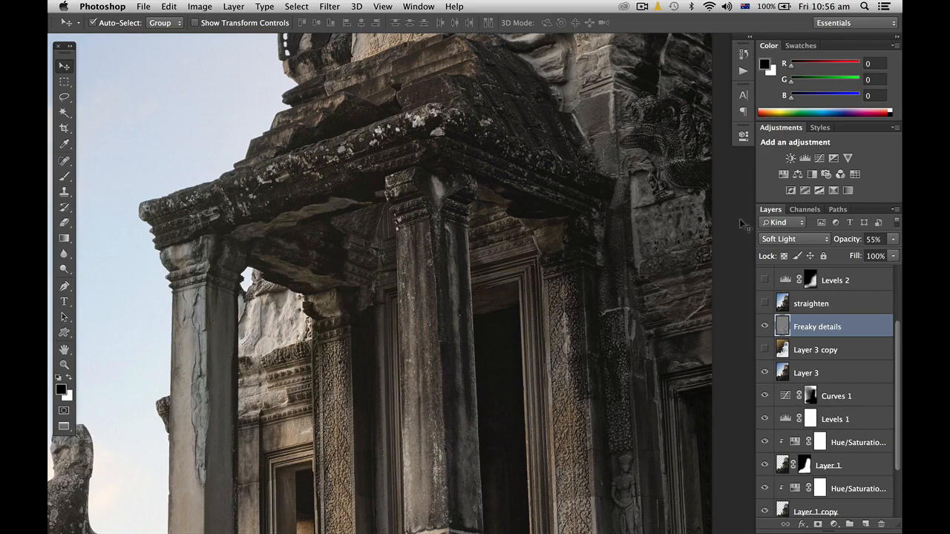
click(761, 323)
click(761, 323)
click(761, 323)
click(762, 324)
key(super+0)
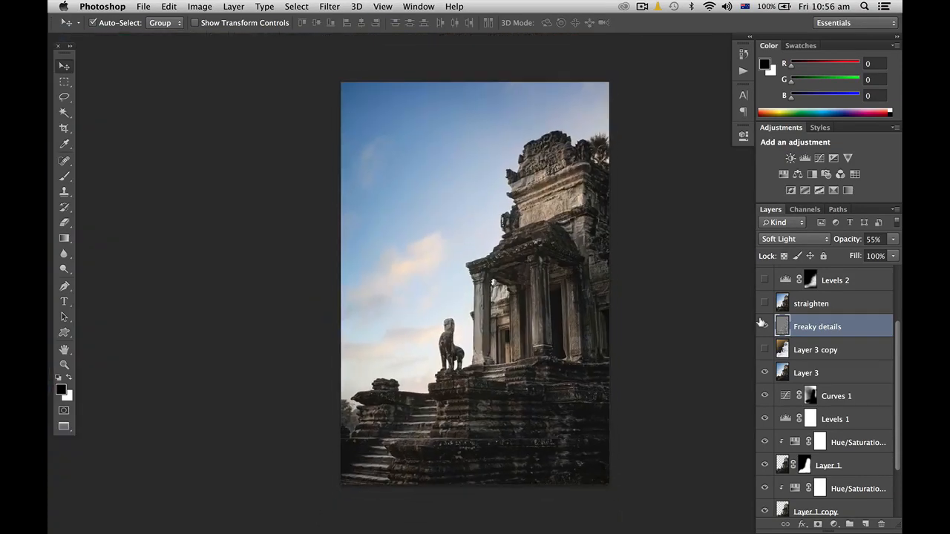
click(762, 323)
Select the straighten layer, show it briefly to examine the perspective correction, and hide it again
click(807, 303)
click(762, 303)
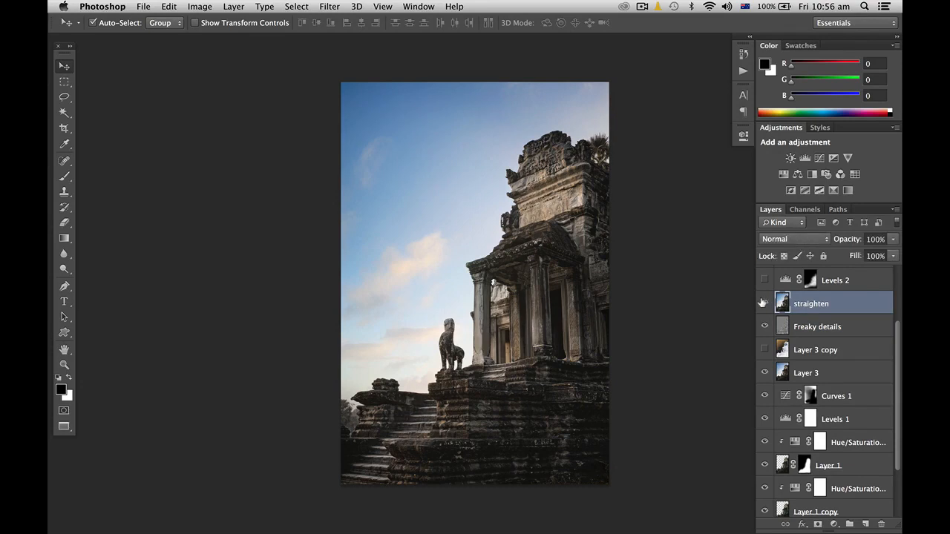
click(762, 303)
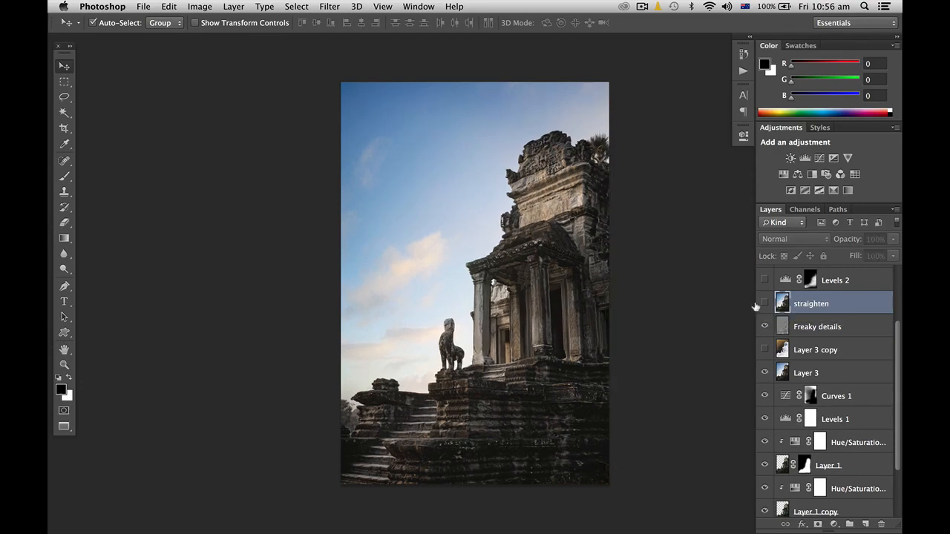
Try stretching the upper-right corner of a merged copy of the visible layers outward to about 104% width, and delete that copy
click(794, 325)
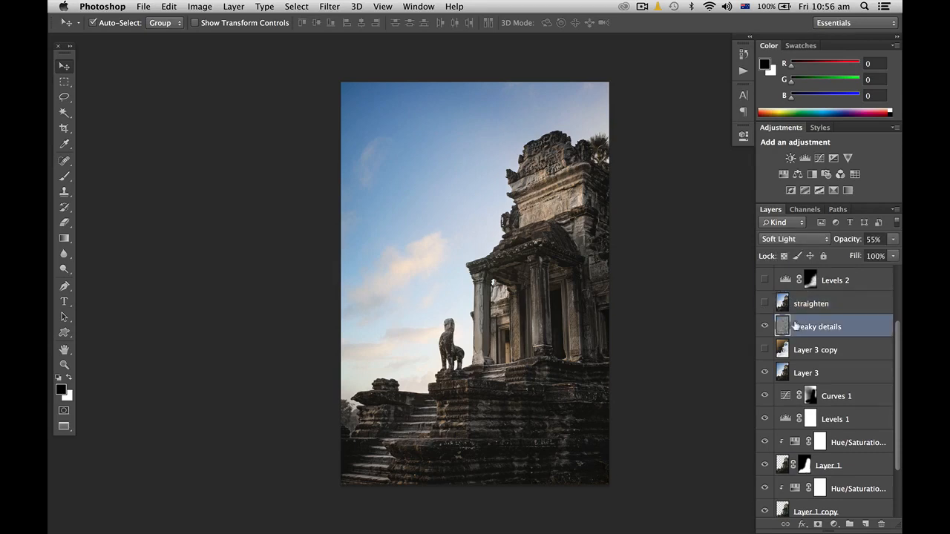
key(super+alt+shift+e)
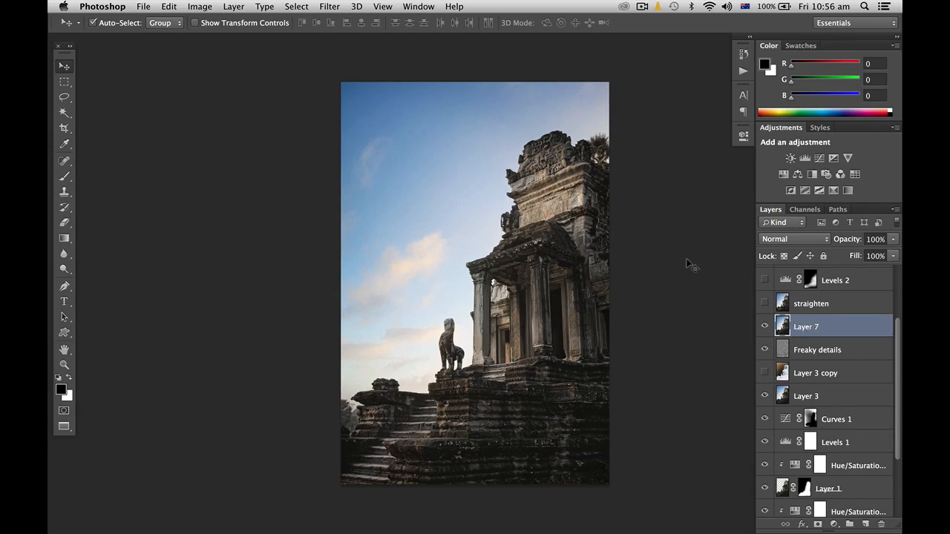
key(super+t)
right_click(537, 221)
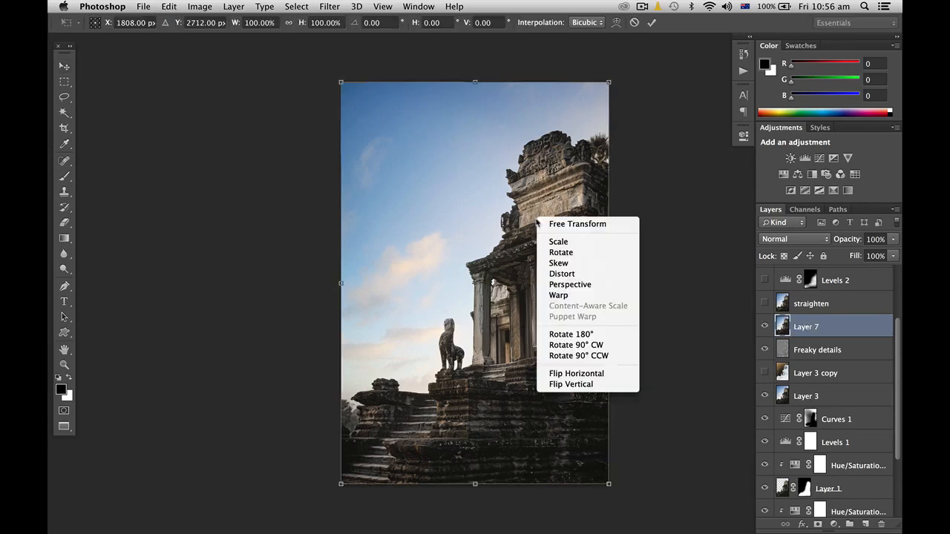
click(561, 253)
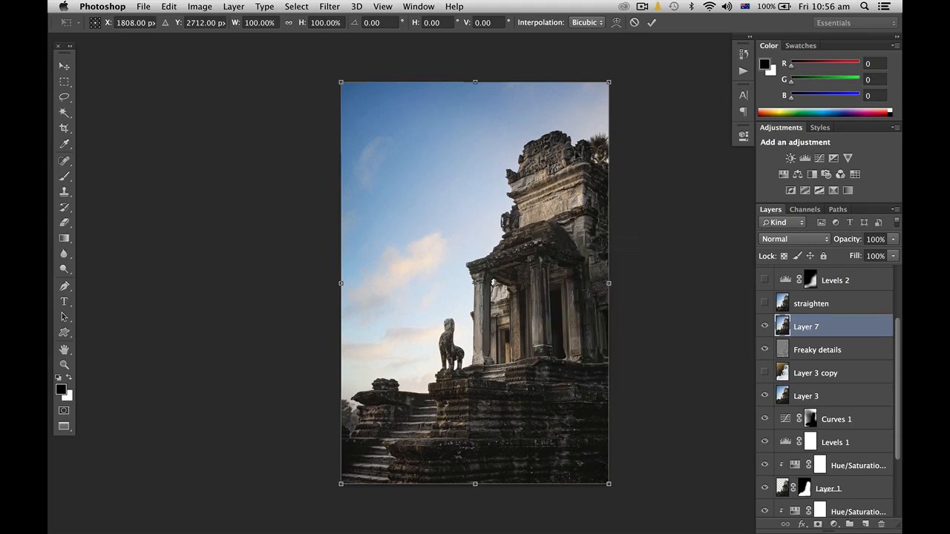
drag(606, 83, 614, 84)
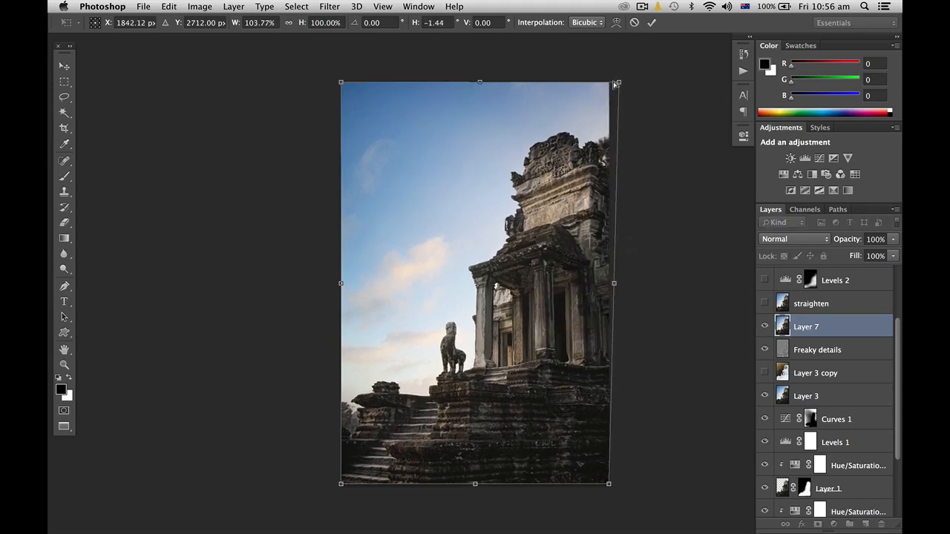
key(Return)
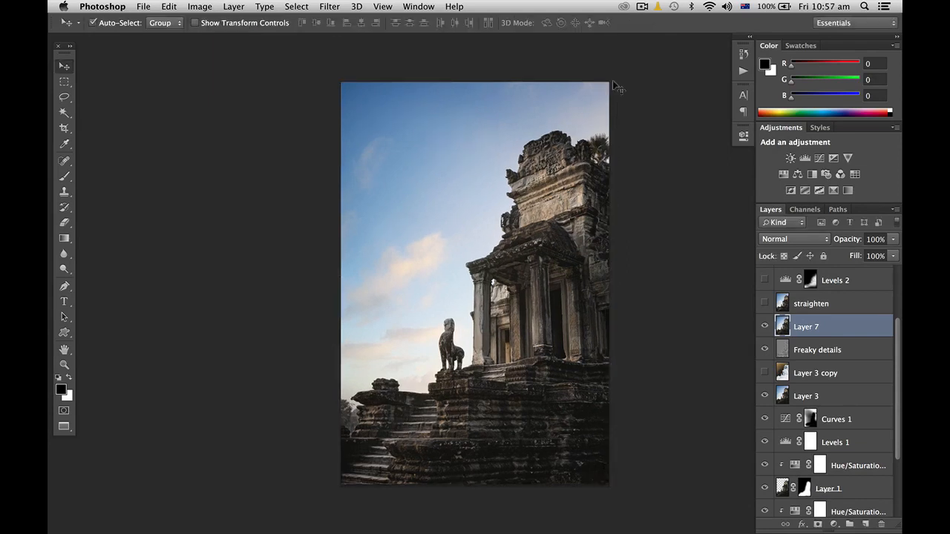
key(BackSpace)
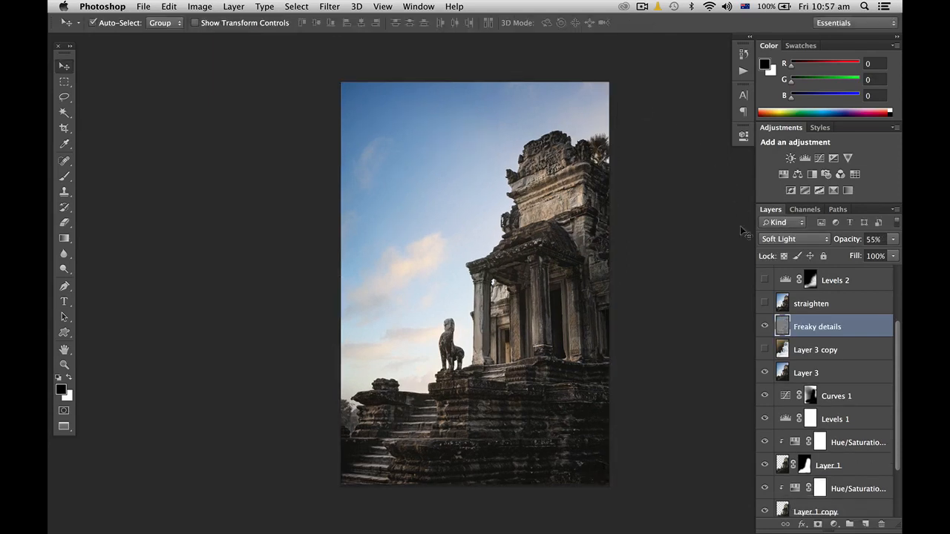
Turn on the straighten and Levels 2 layers, comparing the image with and without Levels 2
click(764, 300)
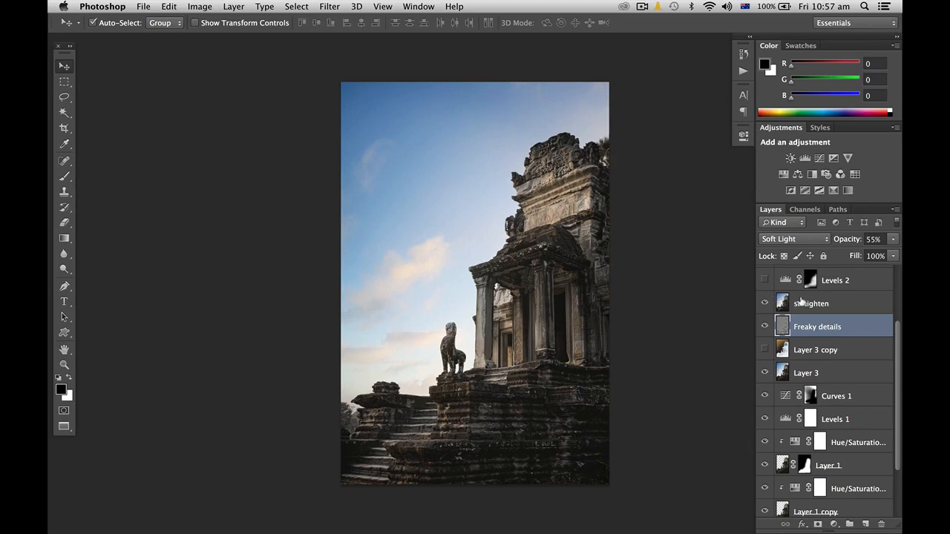
click(801, 301)
scroll(800, 299, up, 4)
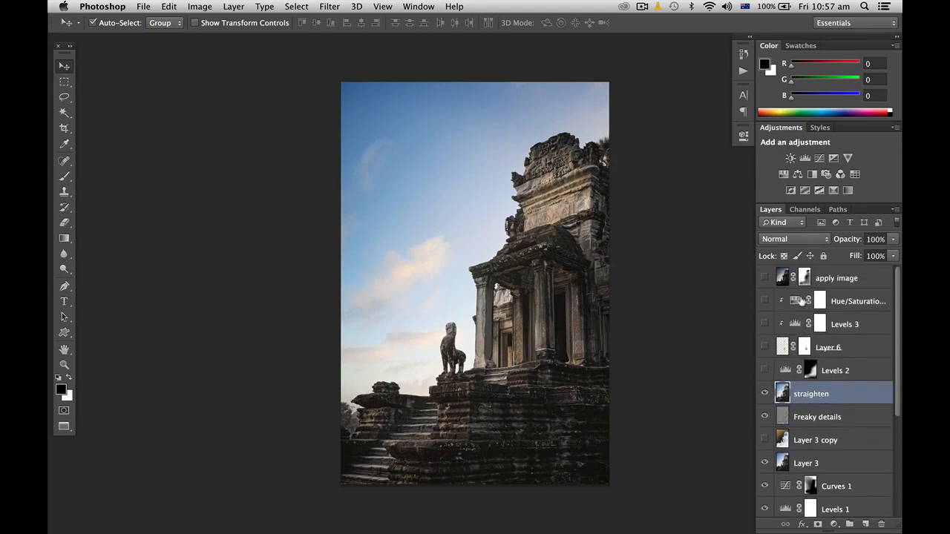
click(762, 368)
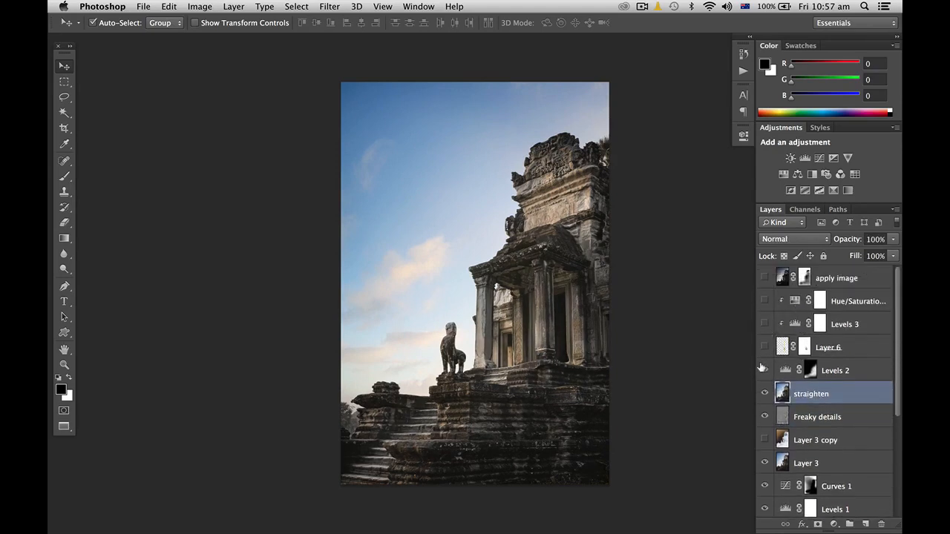
click(762, 368)
click(761, 368)
click(762, 369)
click(762, 369)
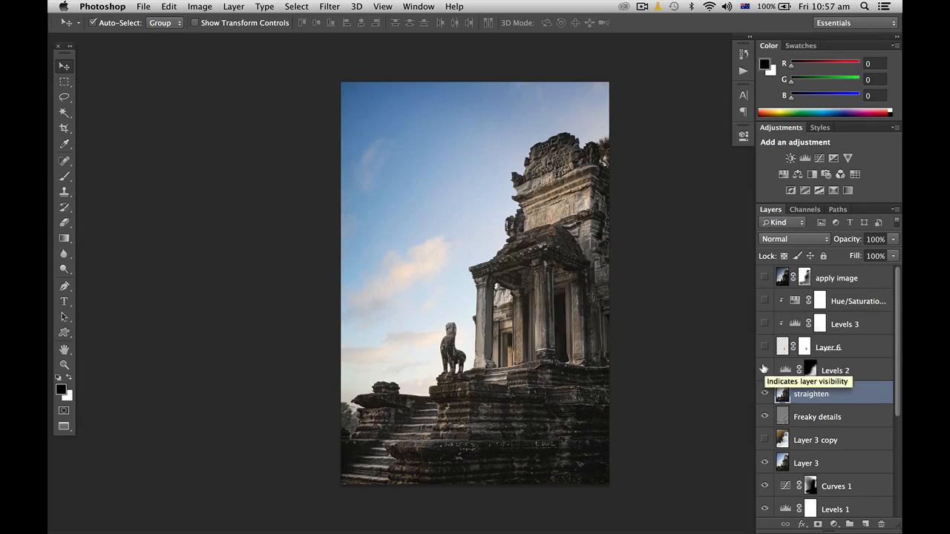
View the Levels 2 layer mask on its own to examine it, and return to the normal image view
click(809, 367)
alt+click(810, 368)
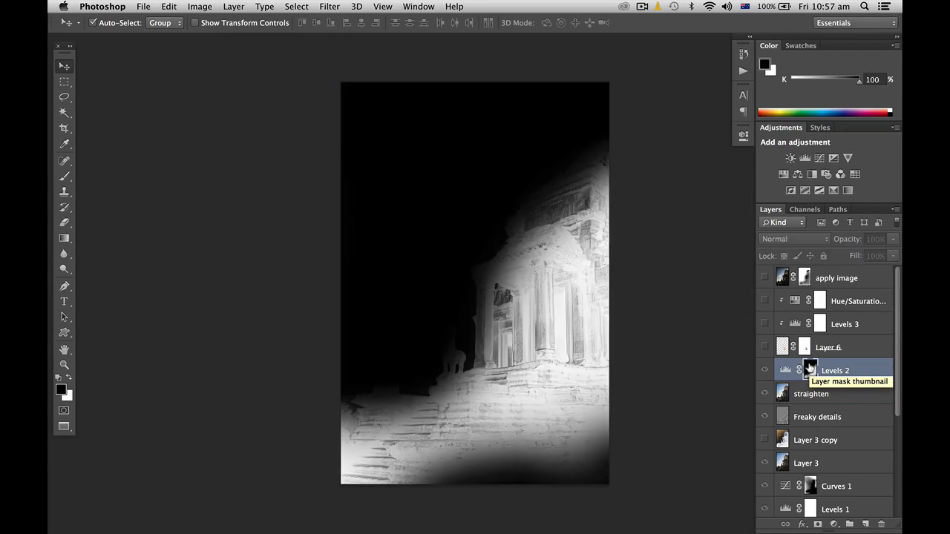
alt+click(809, 368)
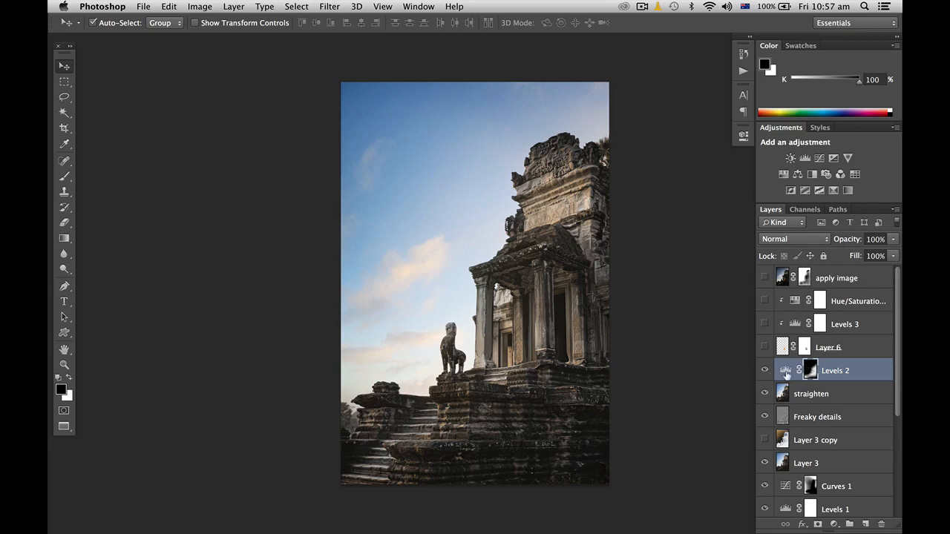
Hide Levels 2 and add a Levels adjustment above the straighten layer, masked by a selection loaded from the RGB channel
click(809, 386)
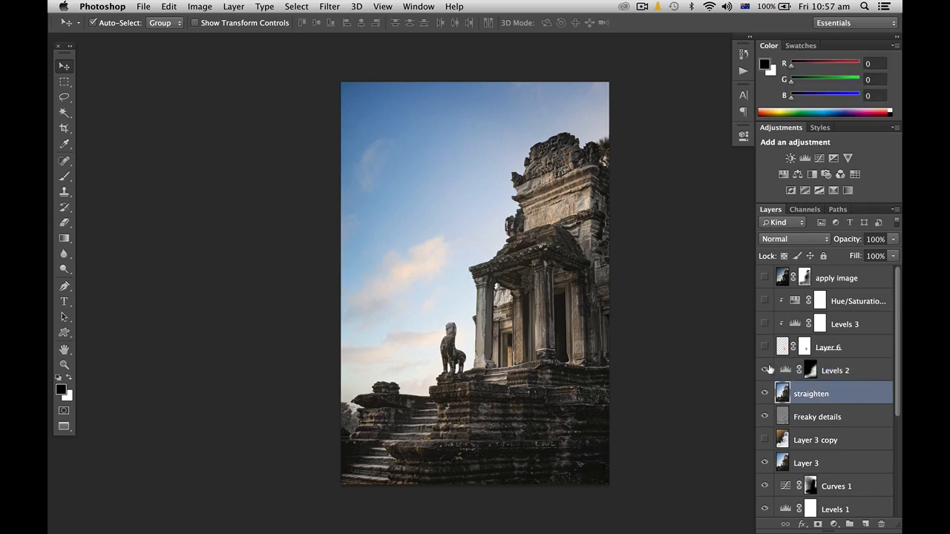
click(764, 369)
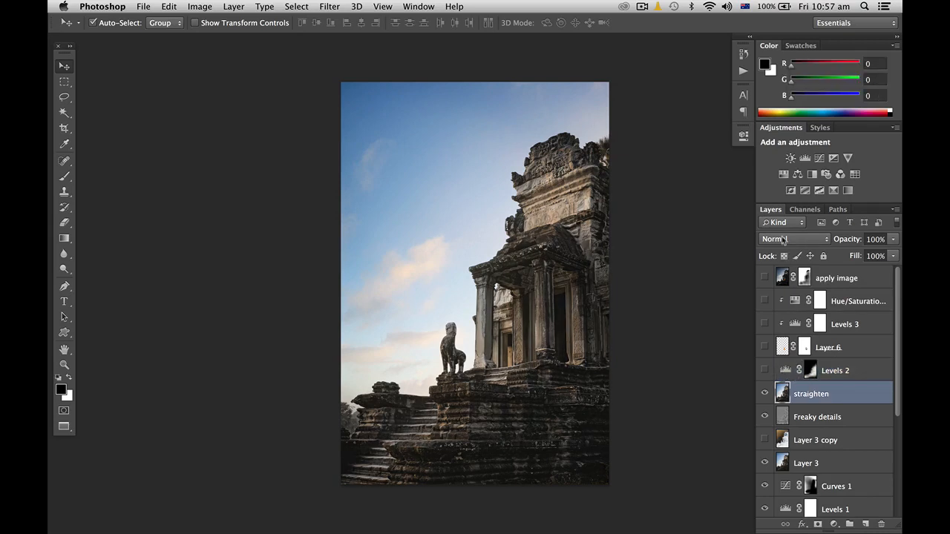
click(804, 210)
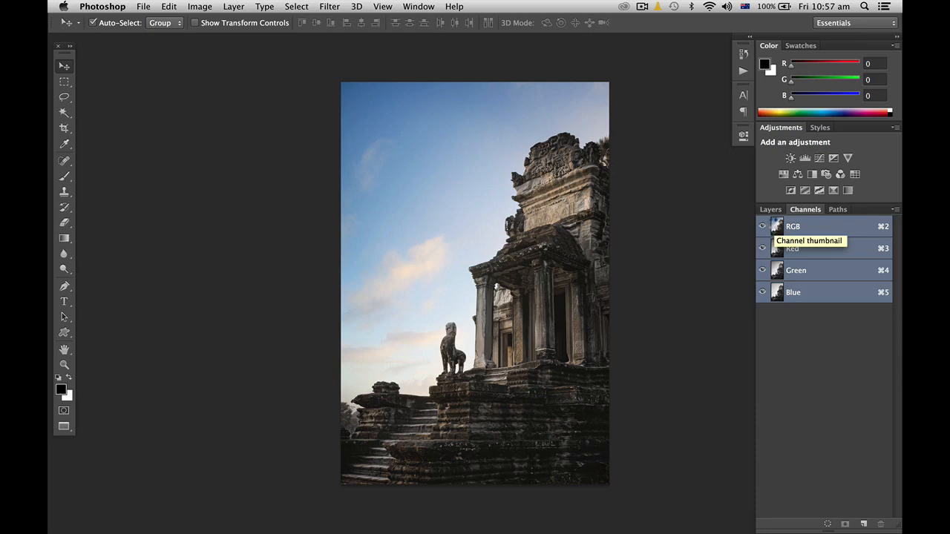
super+click(774, 224)
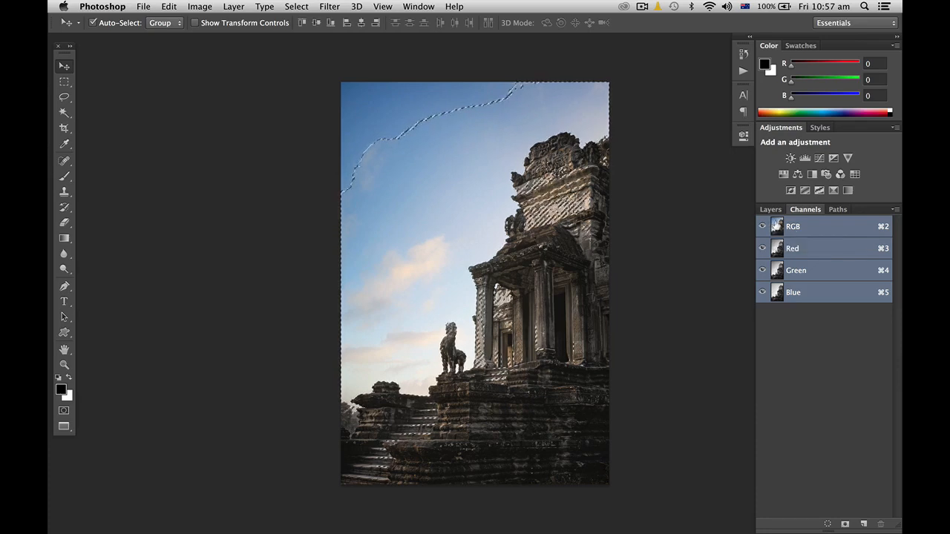
click(770, 210)
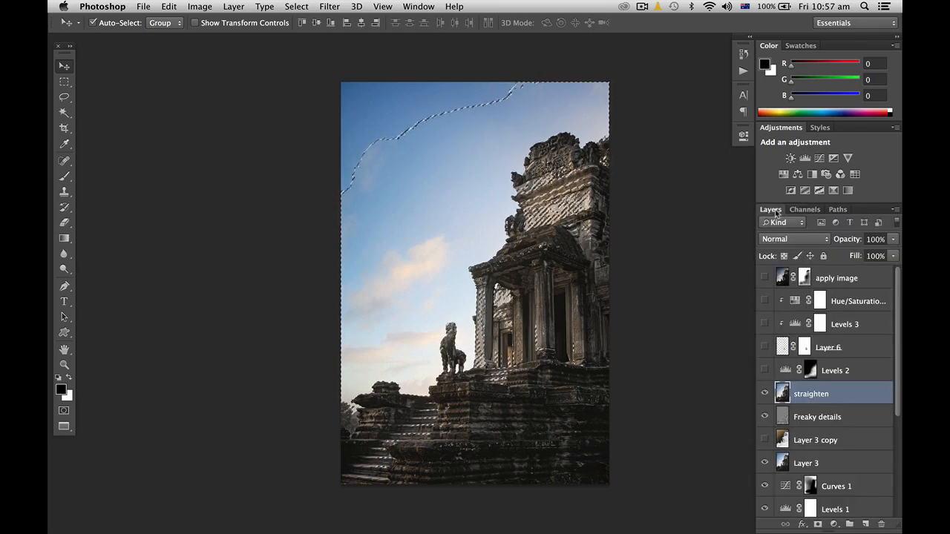
click(805, 158)
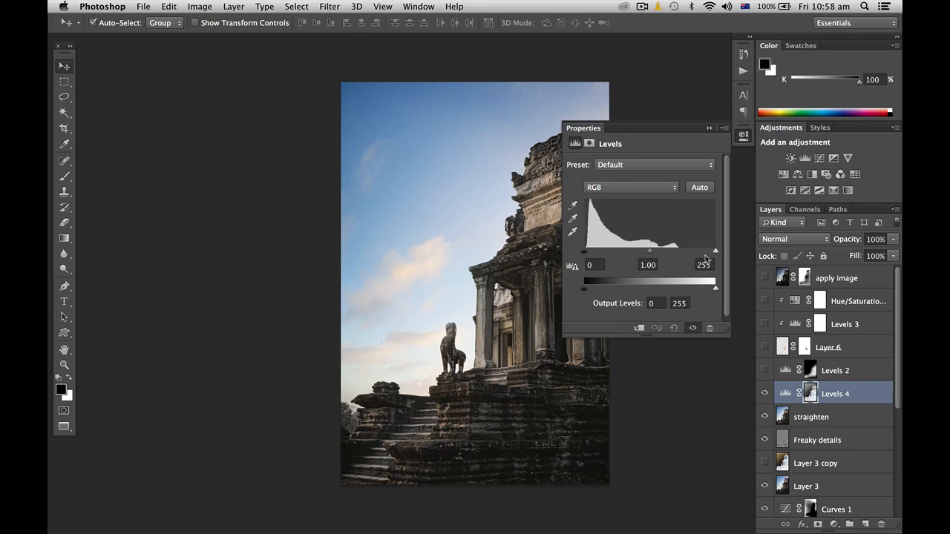
Set the white input level of Levels 4 to 194 and compare the image with and without that adjustment
drag(715, 252, 683, 252)
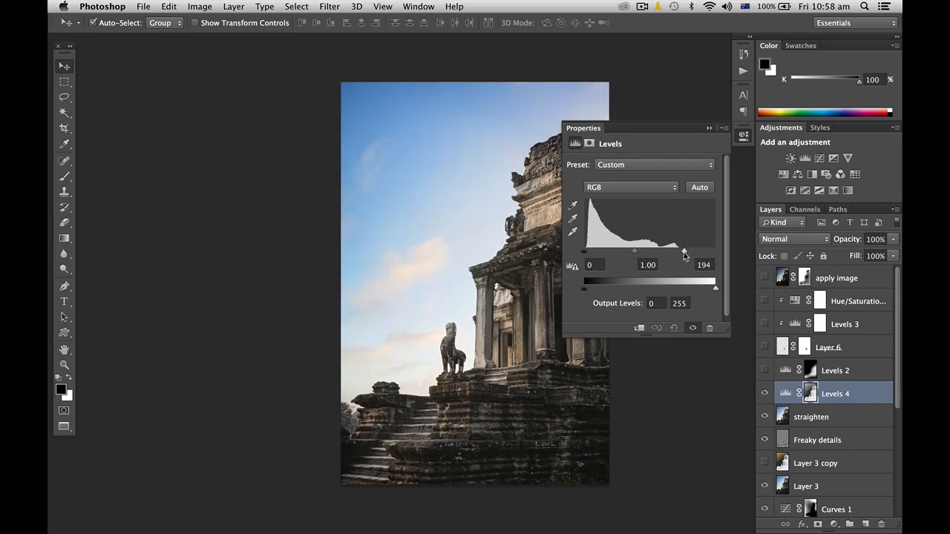
scroll(460, 219, right, 3)
scroll(460, 219, right, 1)
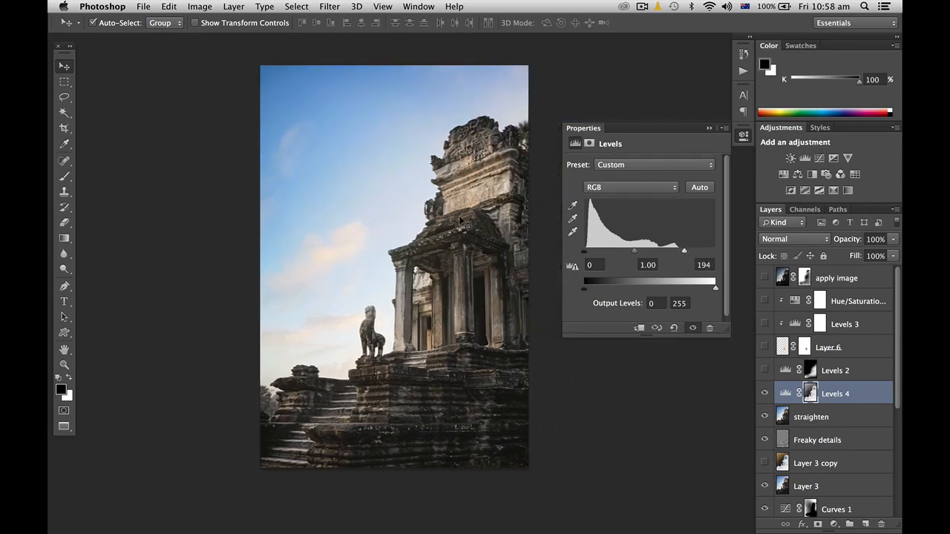
click(762, 391)
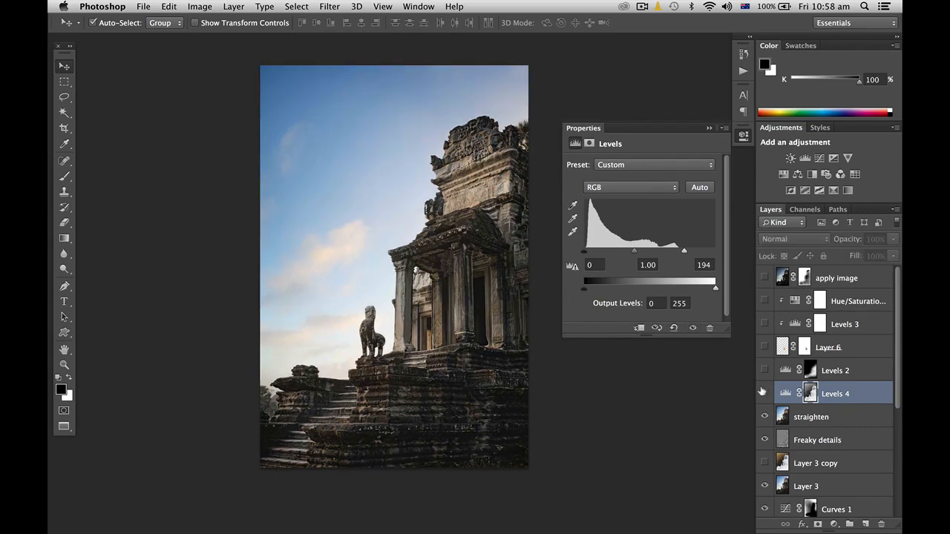
click(761, 391)
click(762, 391)
click(762, 391)
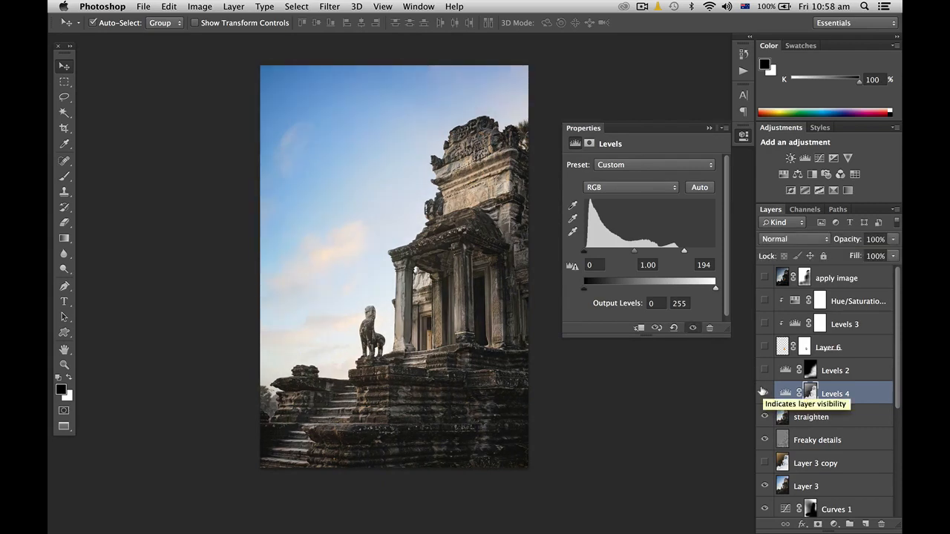
click(762, 391)
click(762, 391)
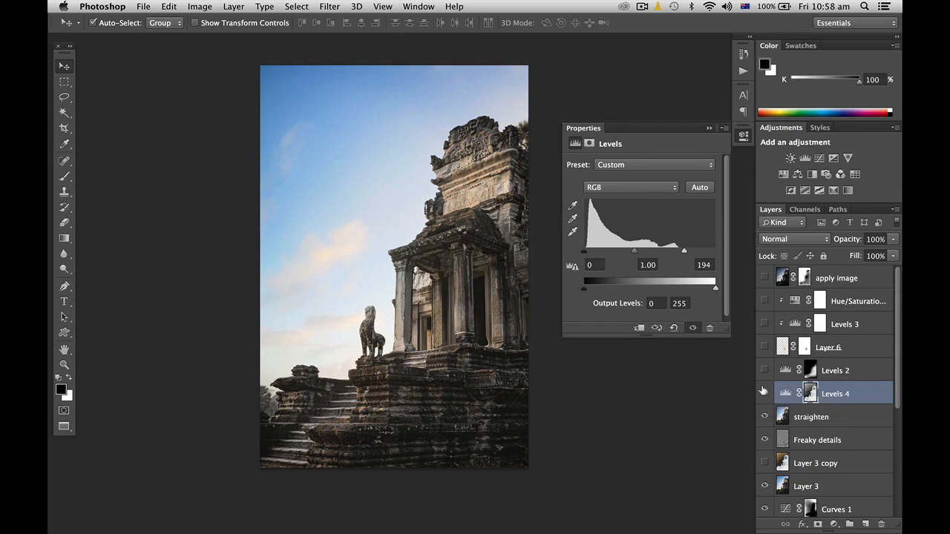
Paint the sky out of the Levels 4 mask with a much larger black brush at 100% opacity
key(b)
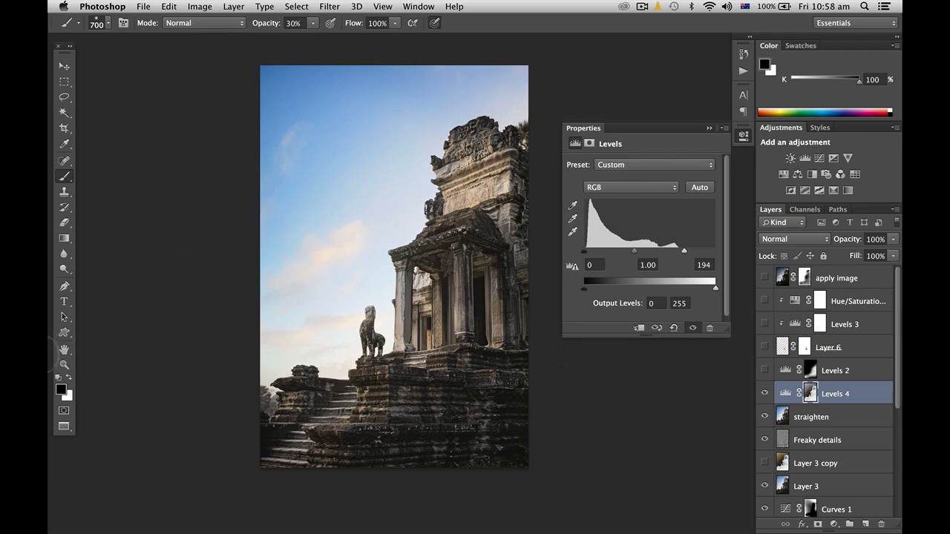
key(0)
key(bracketright)
key(bracketright)
key(bracketright)
key(bracketright)
key(bracketright)
key(bracketright)
key(bracketright)
key(bracketright)
key(bracketright)
key(bracketright)
key(bracketright)
key(bracketright)
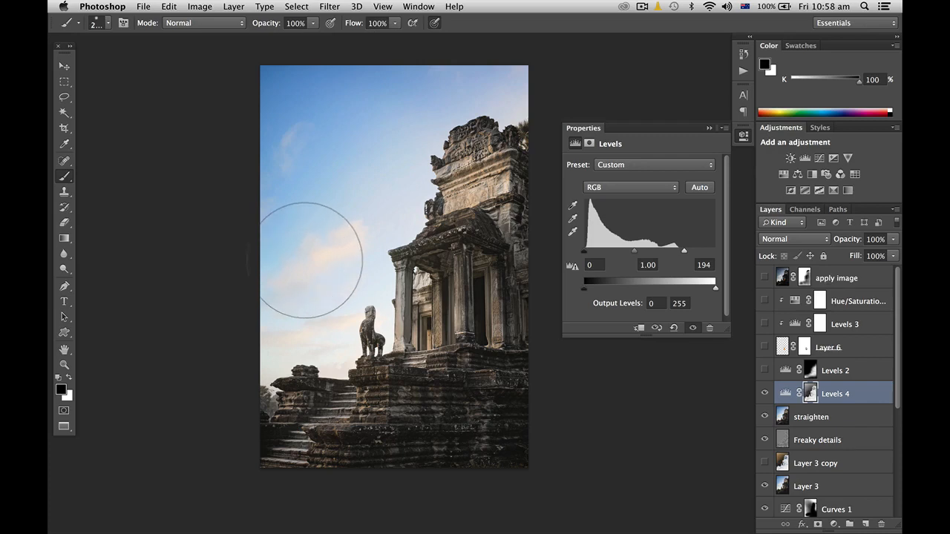
mouse_move(311, 259)
mouse_down()
mouse_move(358, 167)
mouse_move(383, 129)
mouse_move(379, 105)
mouse_move(508, 71)
mouse_move(413, 148)
mouse_move(372, 212)
mouse_move(349, 322)
mouse_move(284, 352)
mouse_move(259, 352)
mouse_move(286, 321)
mouse_move(348, 311)
mouse_move(371, 297)
mouse_move(353, 275)
mouse_move(430, 172)
mouse_move(543, 87)
mouse_move(271, 89)
mouse_move(268, 308)
mouse_move(297, 167)
mouse_move(279, 70)
mouse_move(358, 94)
mouse_move(486, 61)
mouse_move(286, 125)
mouse_move(258, 278)
mouse_up()
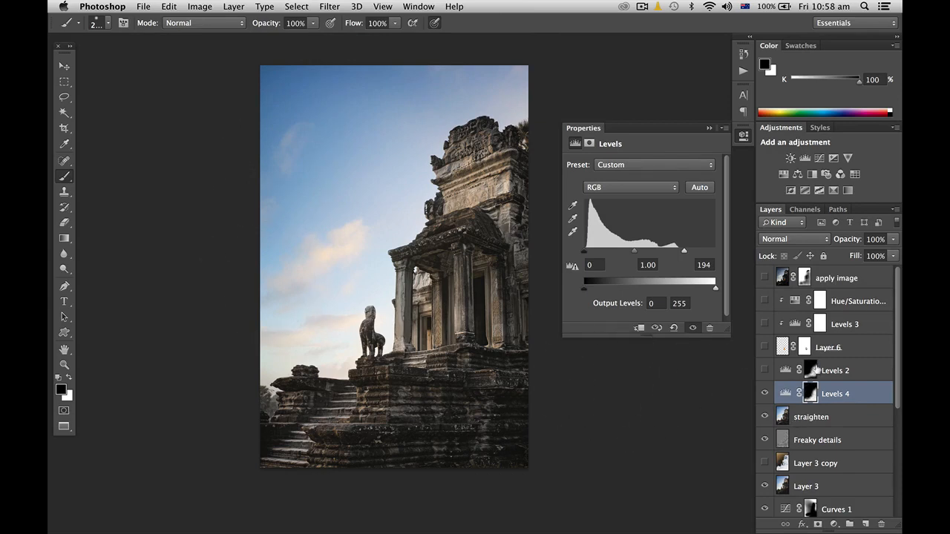
Delete the Levels 4 layer and turn Levels 2 back on
key(BackSpace)
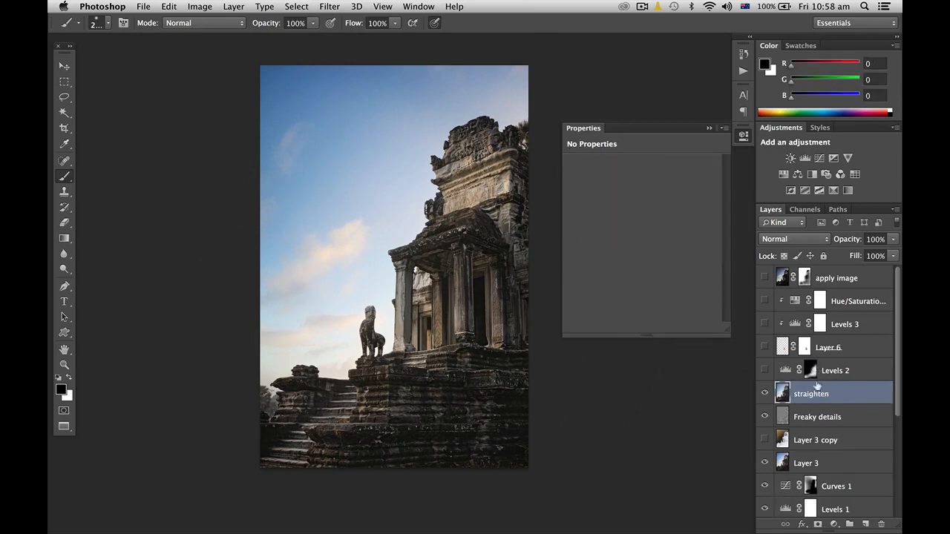
click(763, 369)
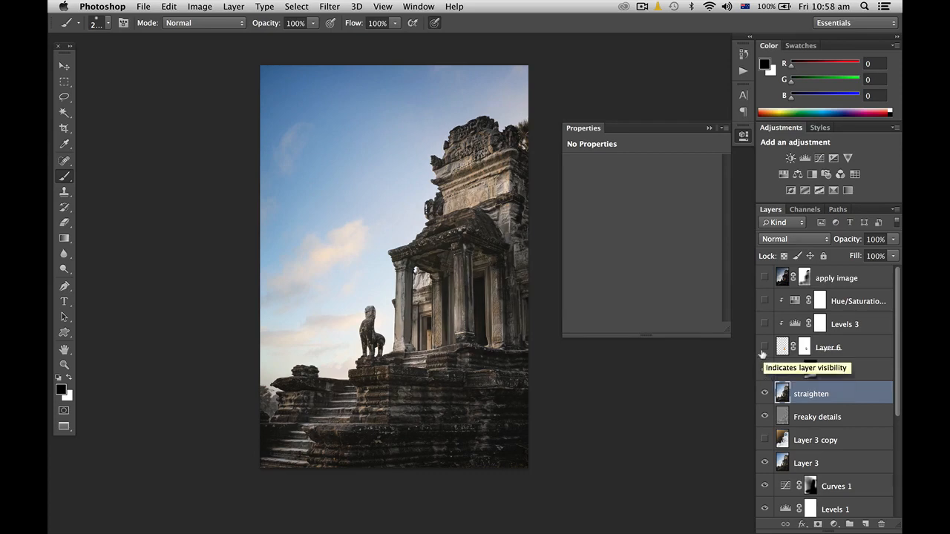
Turn on Layer 6, the monk in the temple porch, after comparing the image with and without it
click(762, 347)
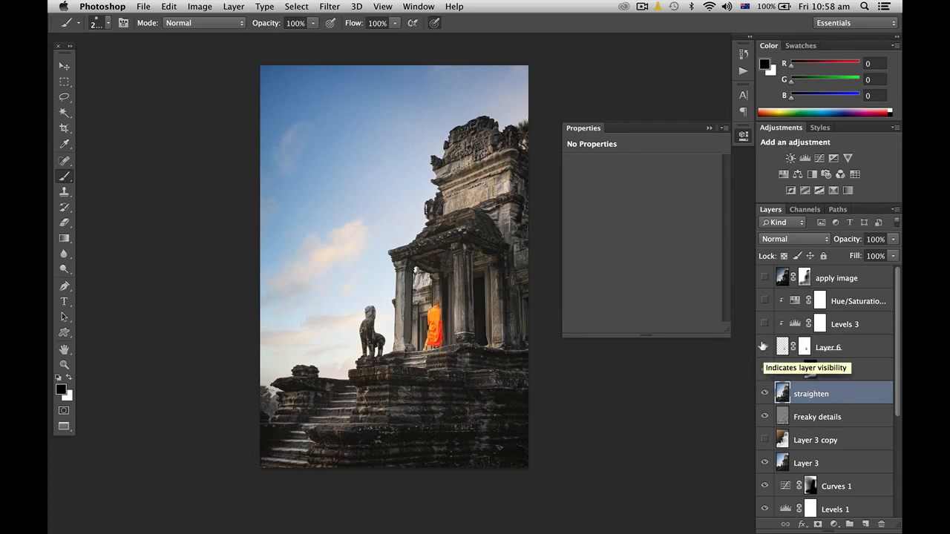
click(763, 347)
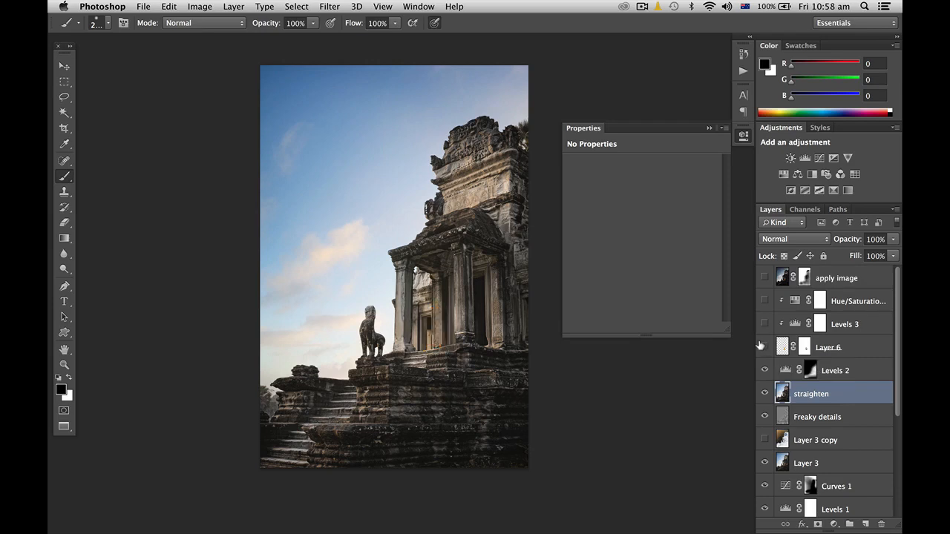
click(763, 348)
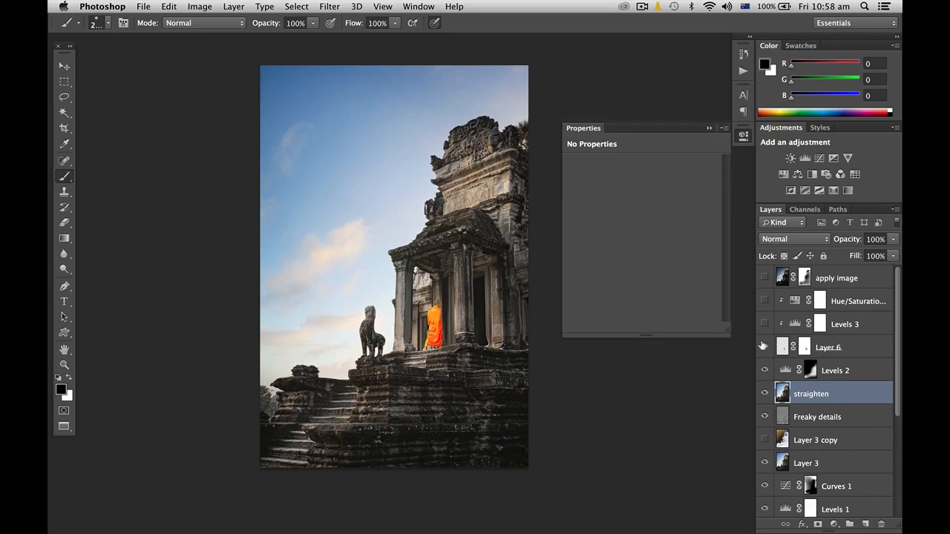
scroll(460, 282, up, 5)
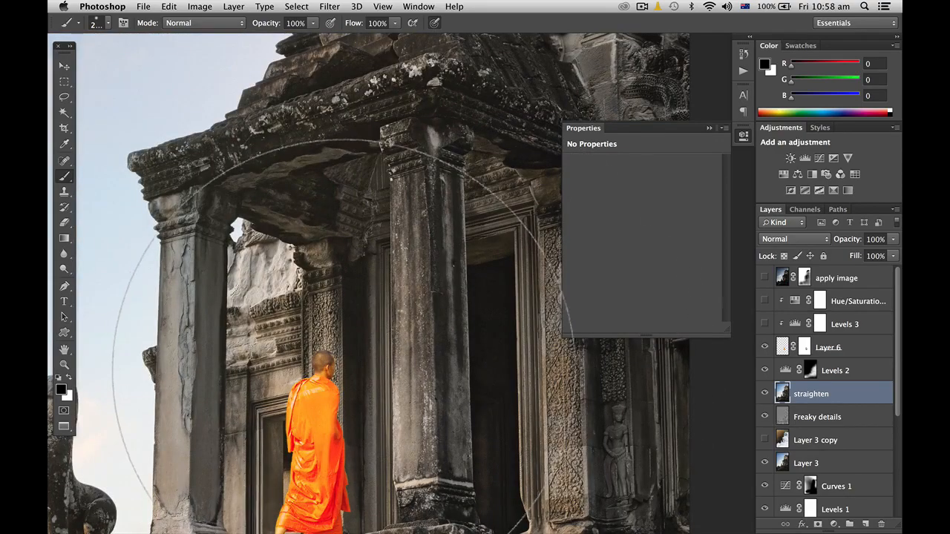
scroll(340, 369, down, 5)
scroll(340, 369, left, 3)
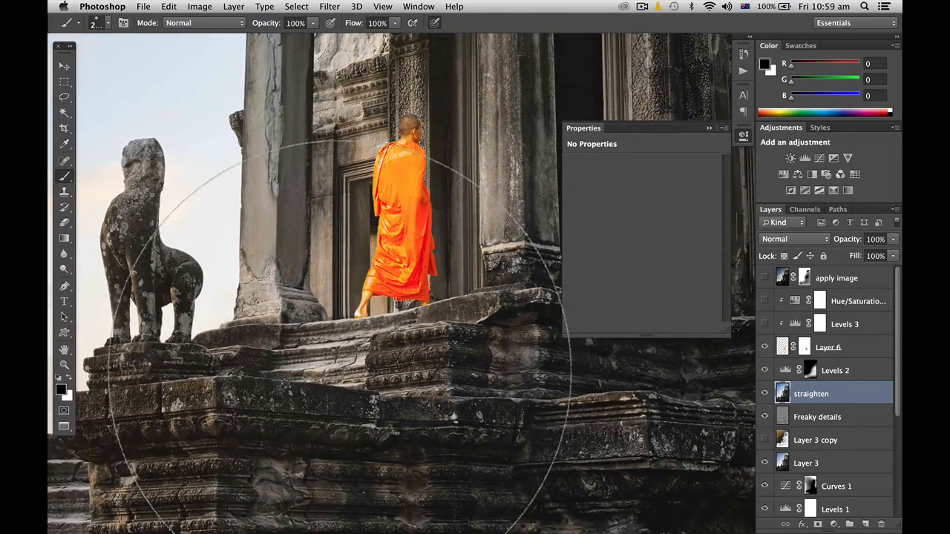
Compare the zoomed monk area with and without the straighten, Levels 2 and Layer 6 layers
key(v)
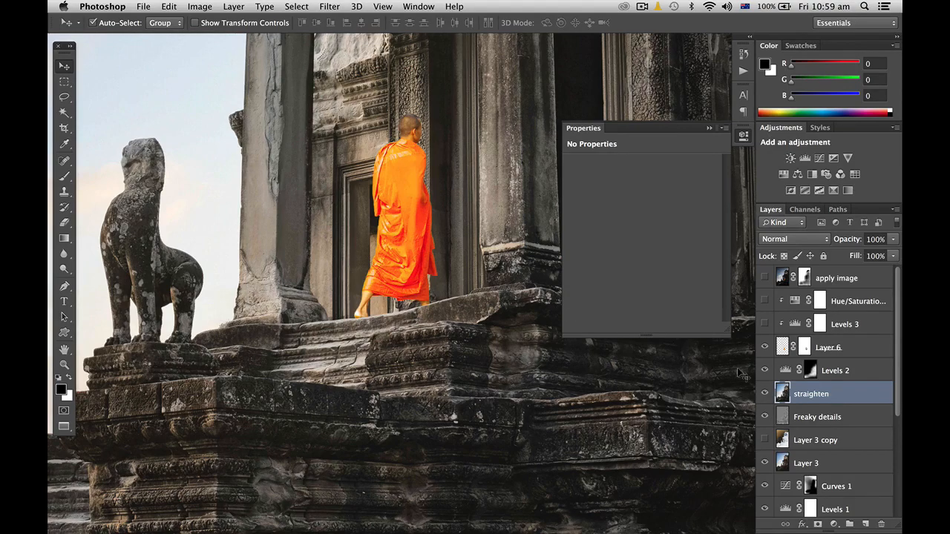
click(764, 393)
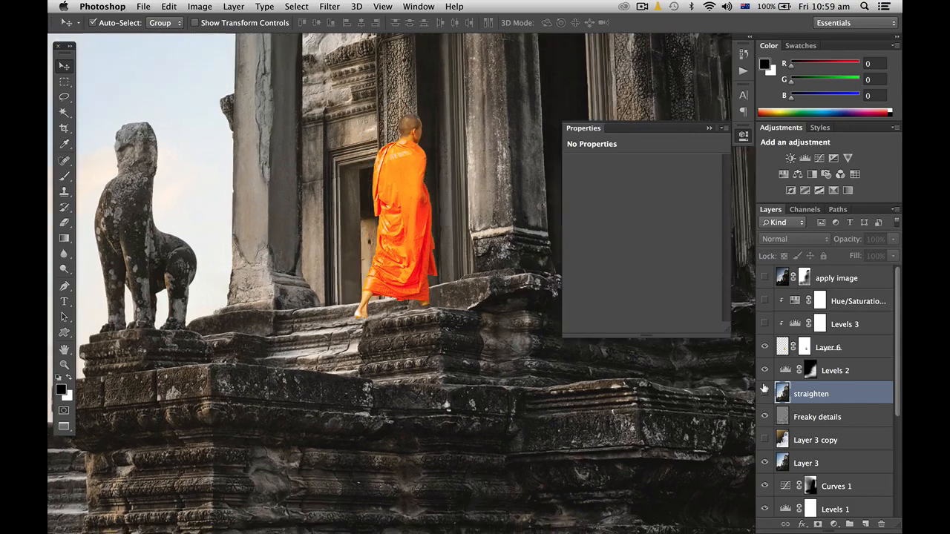
click(764, 393)
click(764, 369)
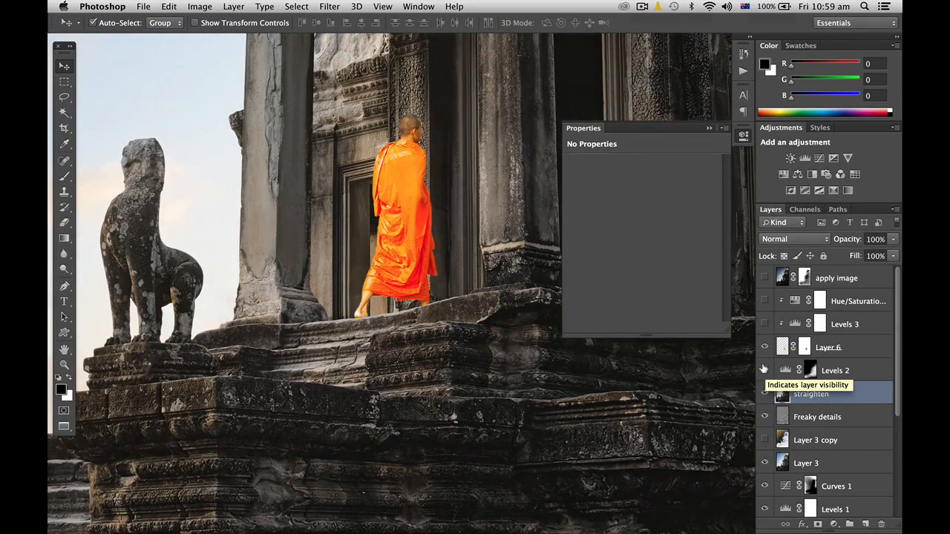
click(764, 370)
click(762, 347)
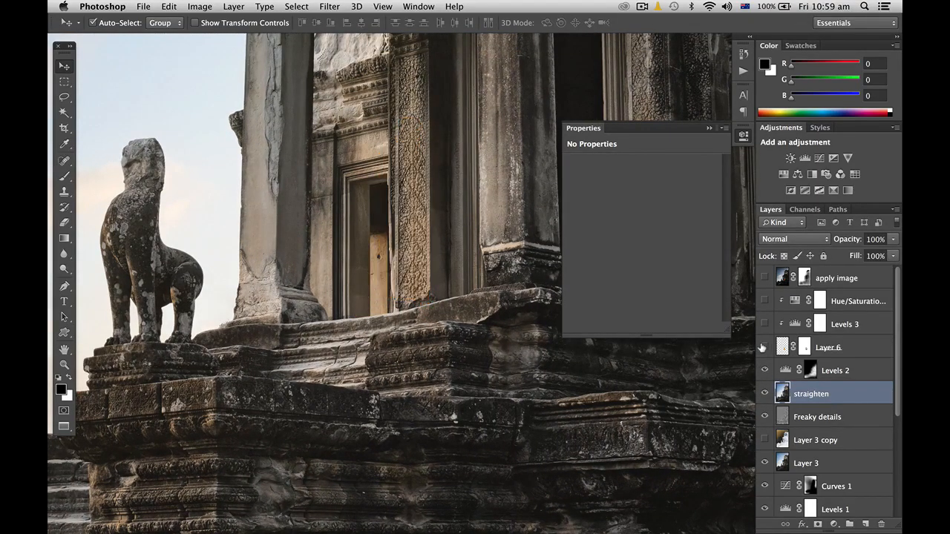
click(762, 347)
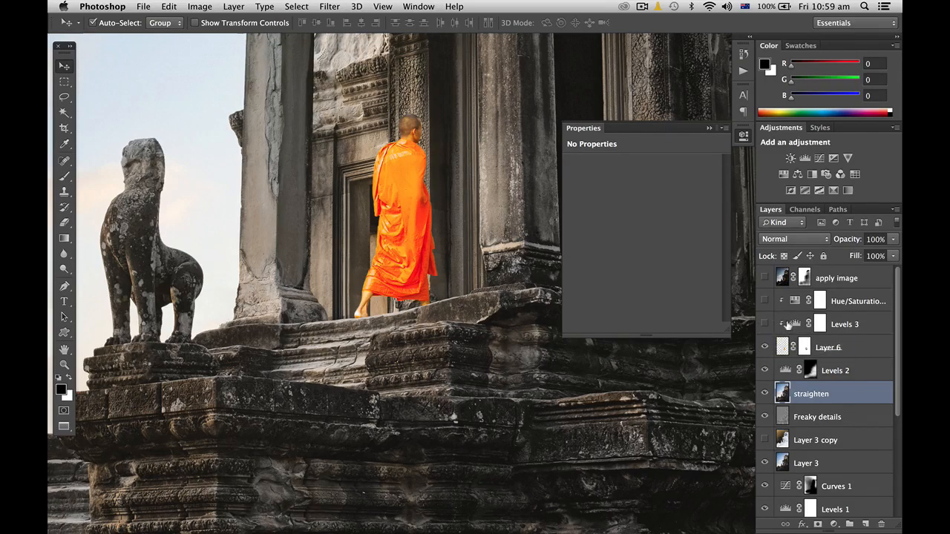
Inspect the Levels 3 settings and compare the monk with and without that clipped adjustment
click(790, 324)
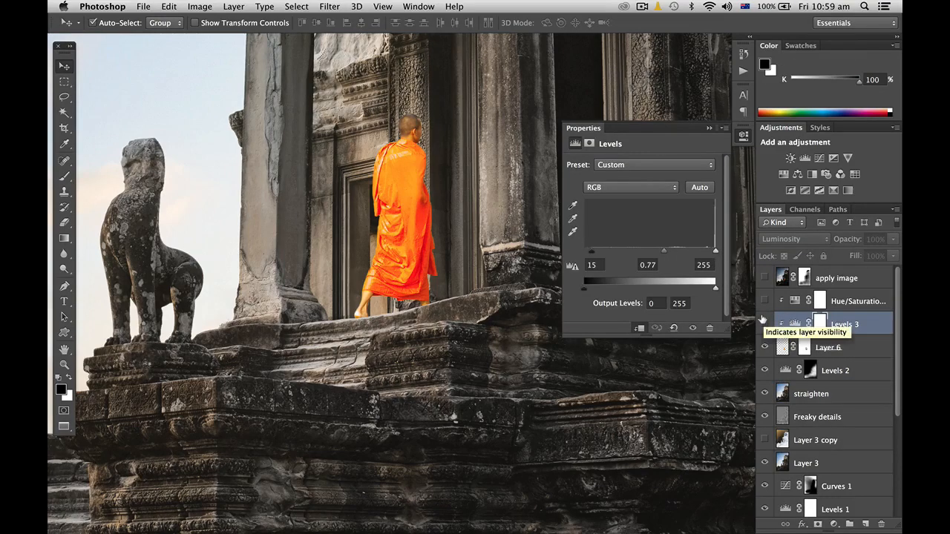
click(762, 320)
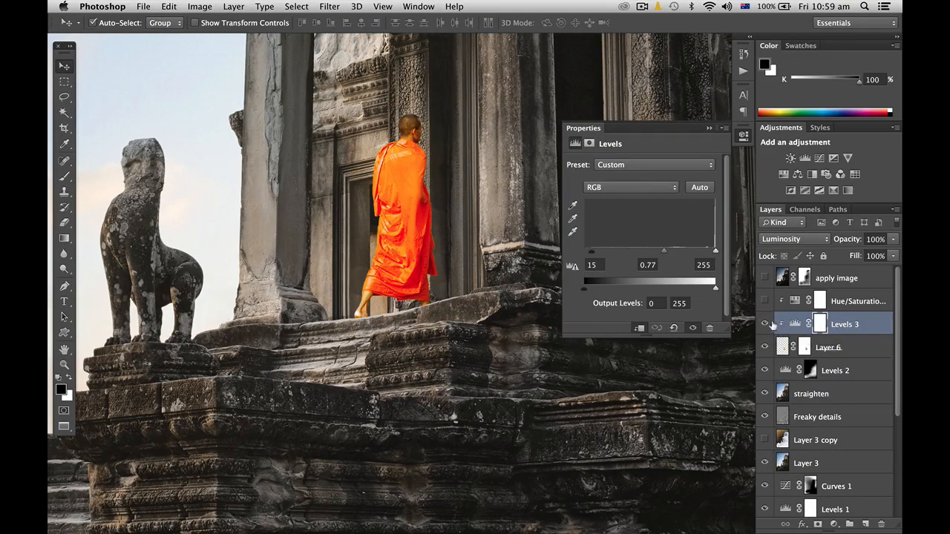
click(762, 321)
click(764, 323)
click(763, 324)
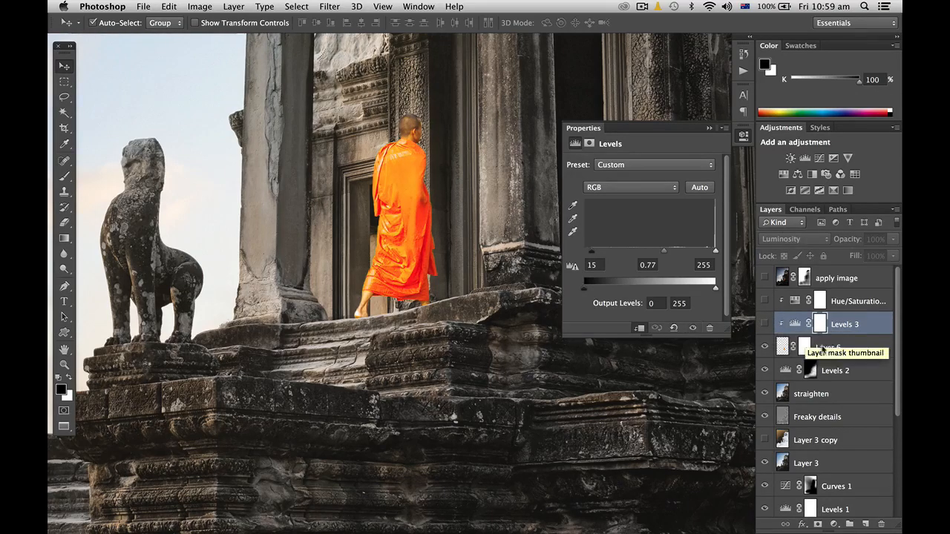
Try a Levels adjustment clipped to Layer 6 with black input 25 and midtones 0.87, and delete it
click(847, 348)
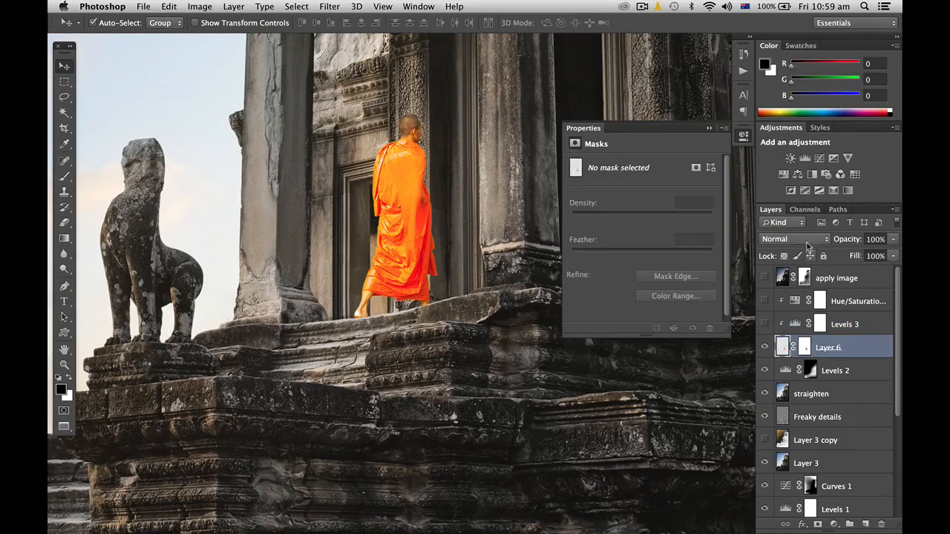
click(804, 161)
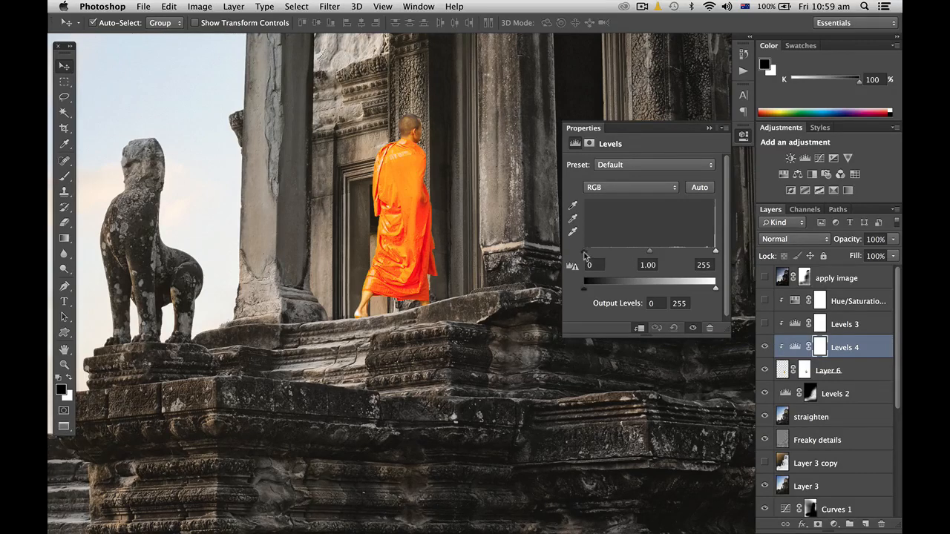
mouse_move(584, 253)
mouse_down()
mouse_move(611, 255)
mouse_move(597, 254)
mouse_up()
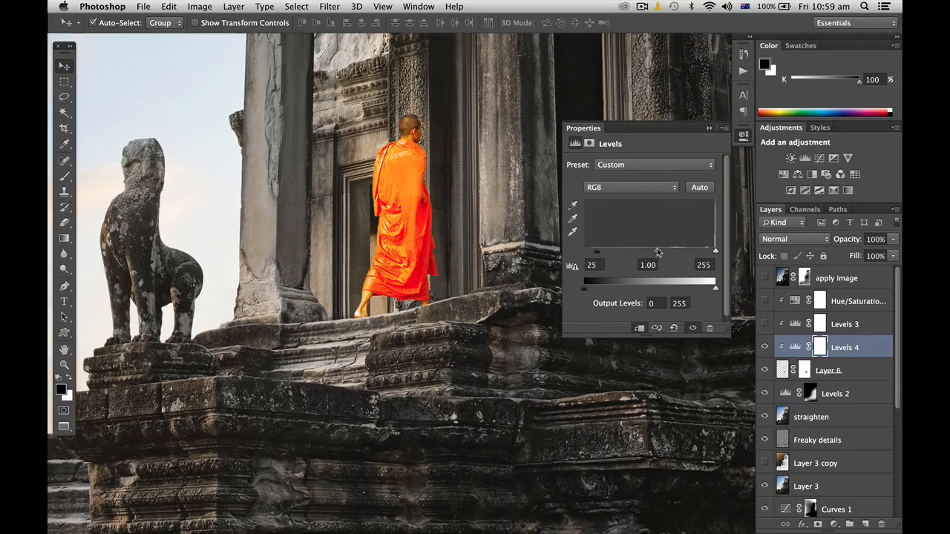
drag(663, 253, 663, 253)
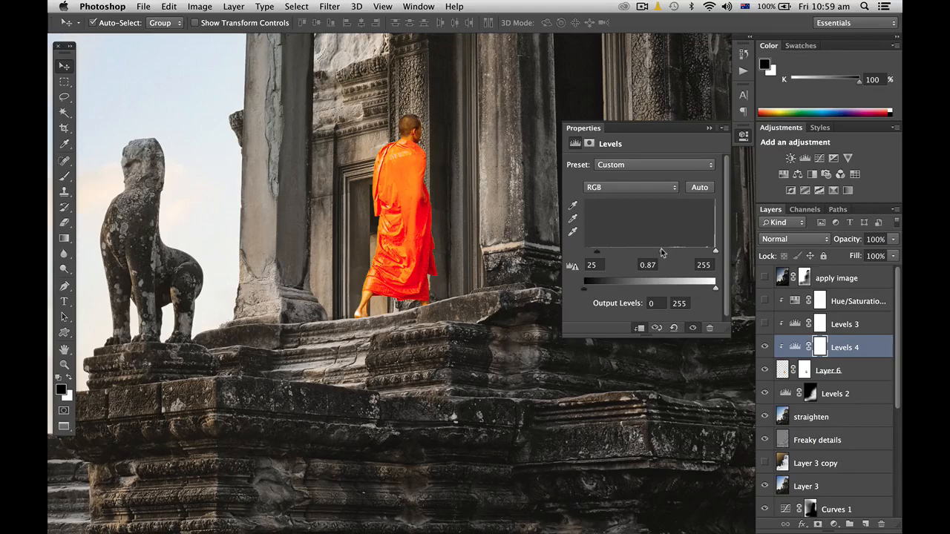
key(Delete)
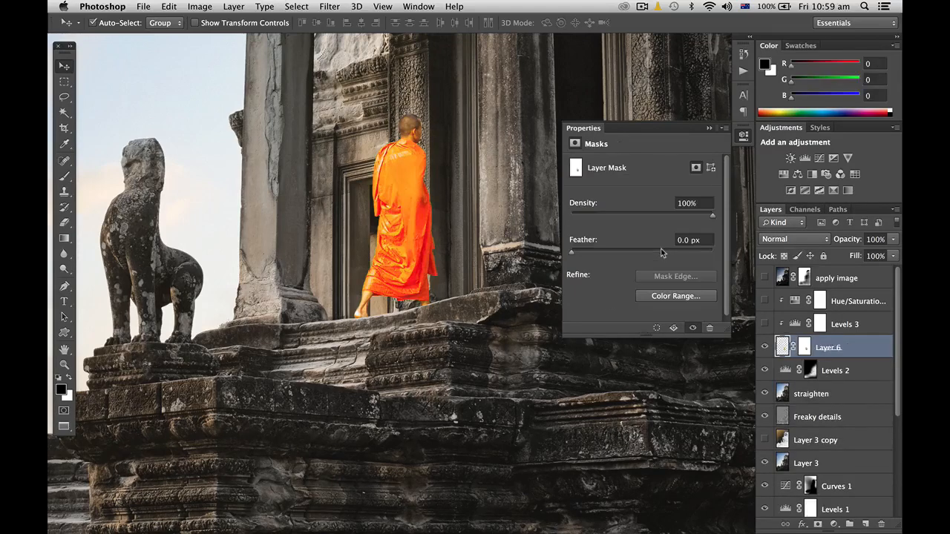
Turn on Levels 3 and the Hue/Saturation adjustment above it, and compare the monk with and without the saturation change
click(764, 324)
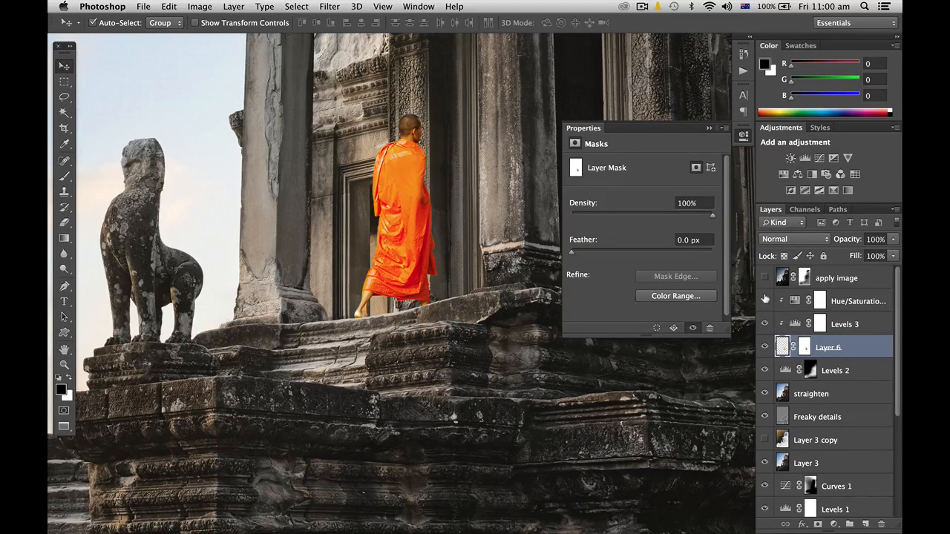
click(765, 298)
click(794, 301)
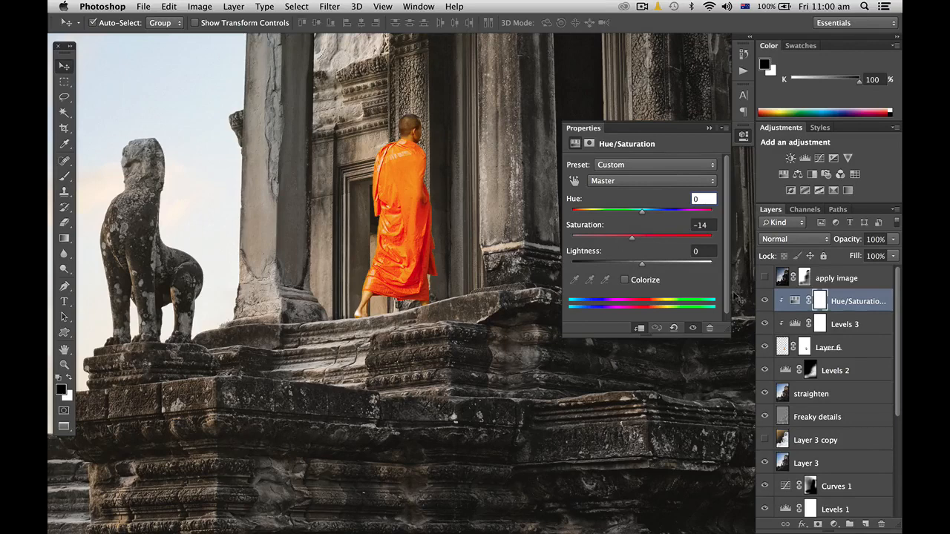
click(764, 301)
click(764, 301)
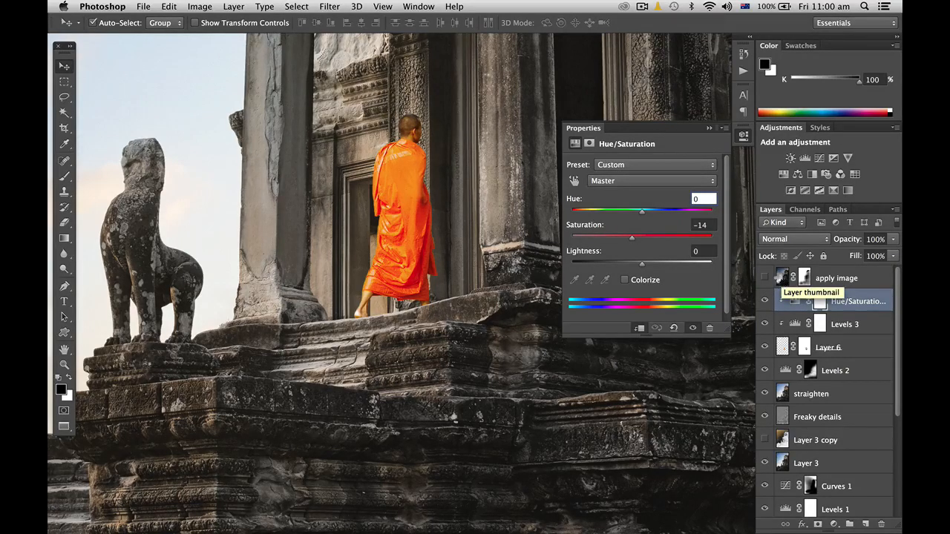
Stamp all visible layers into a new layer above Hue/Saturation and collapse the adjustment properties to clear the image view
key(super+alt+shift+e)
key(super+0)
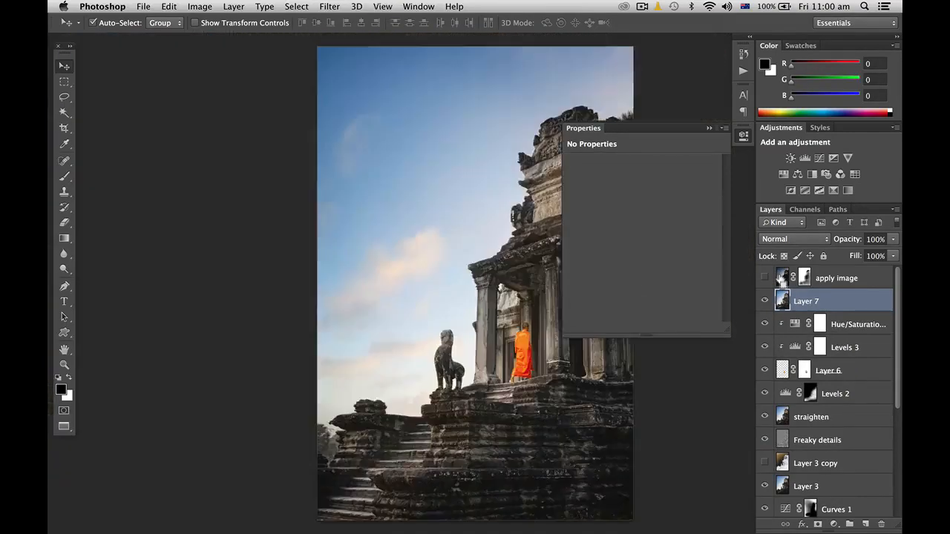
scroll(512, 299, right, 5)
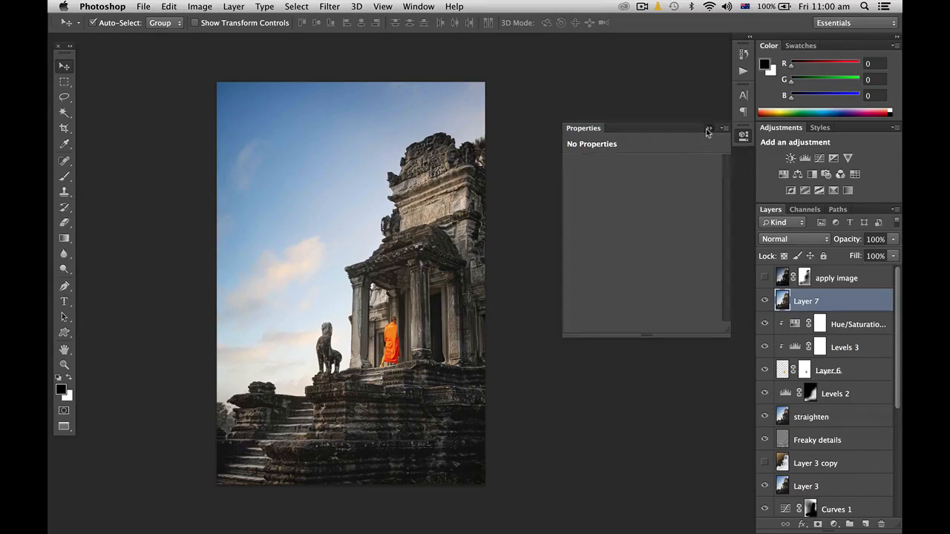
click(709, 128)
key(super+equal)
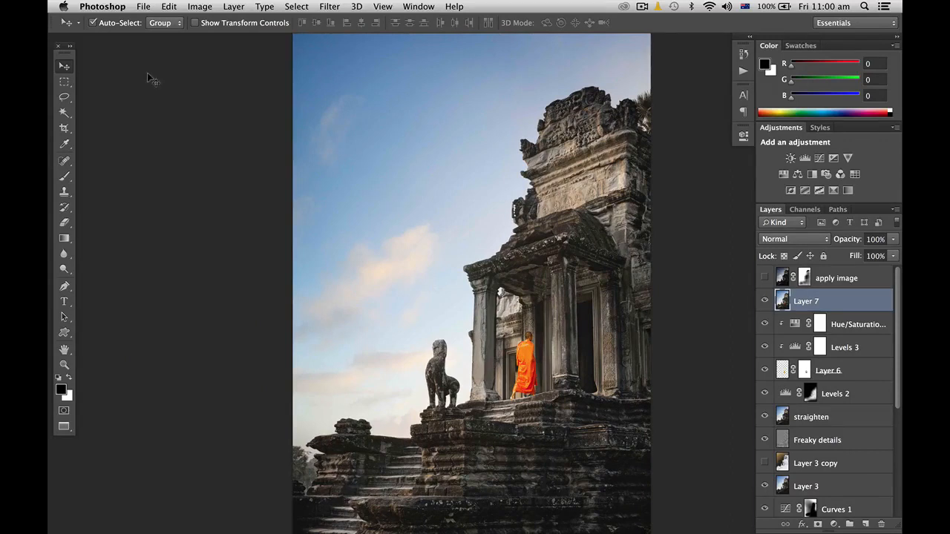
Use Apply Image on Layer 7 with the merged Red channel, Multiply blending and 100% opacity
click(199, 7)
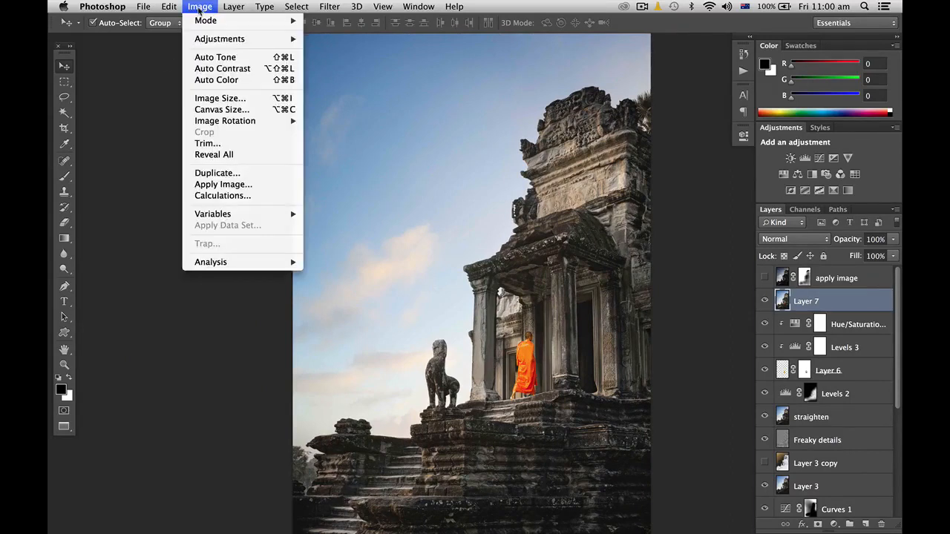
click(221, 184)
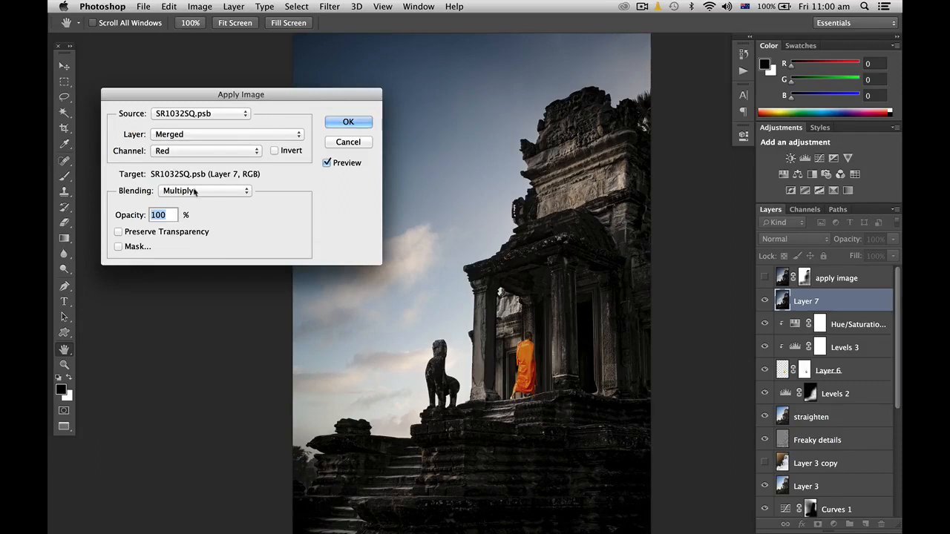
click(345, 122)
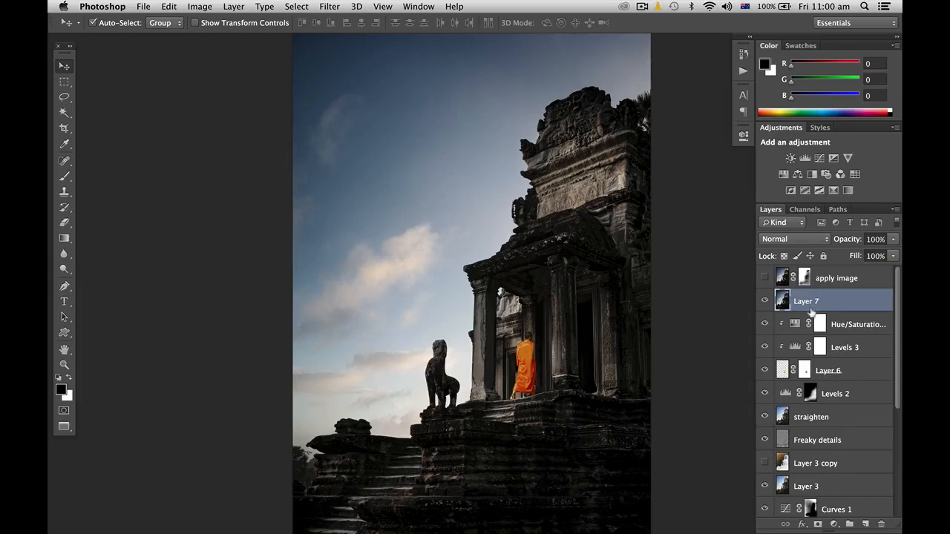
Add a mask to Layer 7 and brush black over the temple porch to remove the darkening there
click(818, 524)
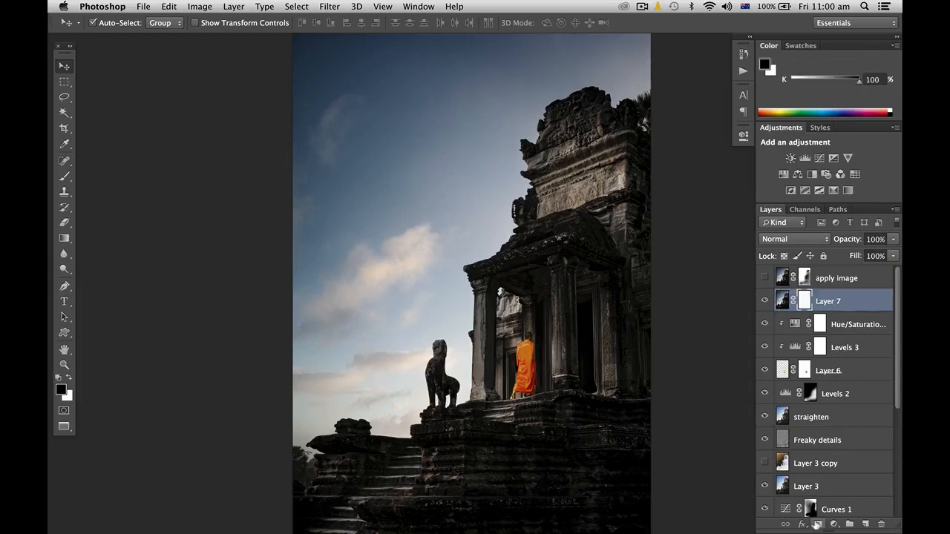
key(b)
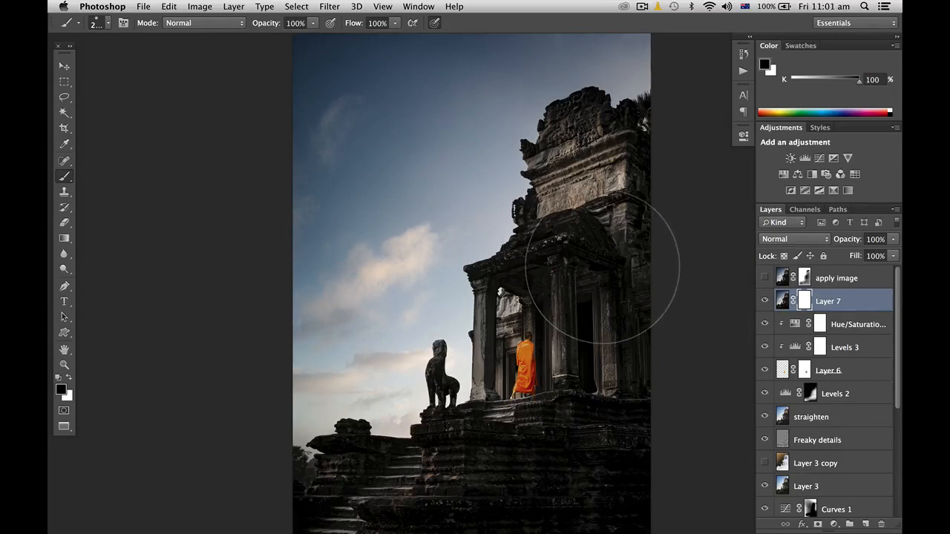
mouse_move(600, 287)
mouse_down()
mouse_move(578, 397)
mouse_move(531, 449)
mouse_move(567, 421)
mouse_move(575, 350)
mouse_move(525, 307)
mouse_move(529, 320)
mouse_move(530, 309)
mouse_move(570, 336)
mouse_up()
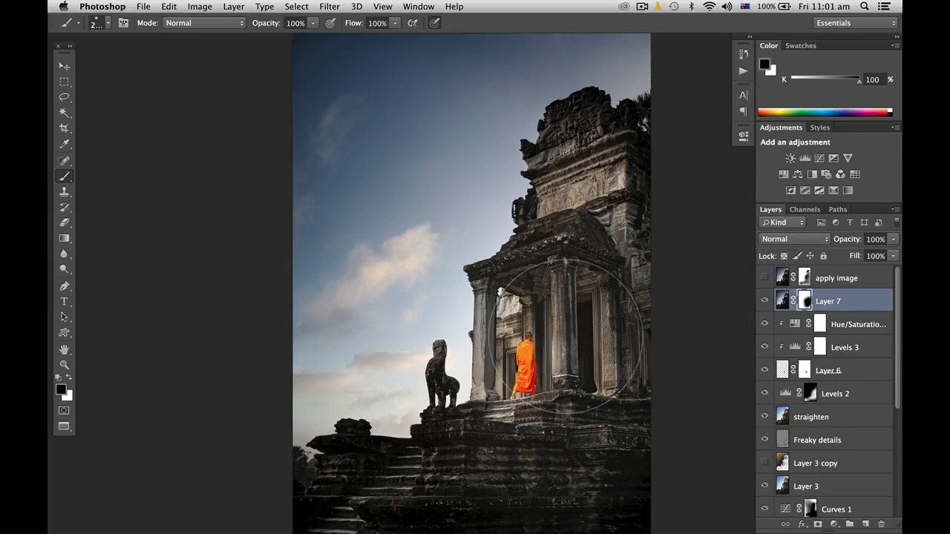
Delete Layer 7 and turn on the apply image layer
click(826, 299)
key(Delete)
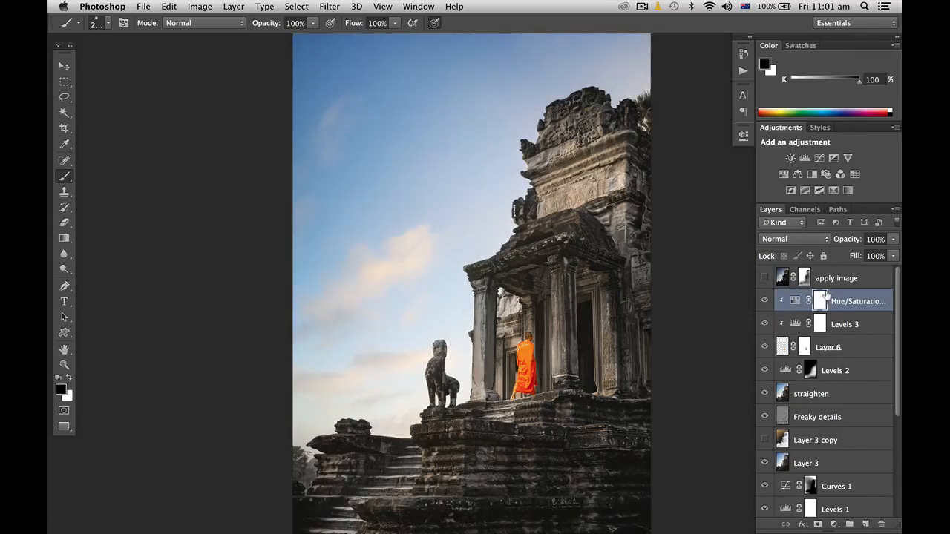
click(823, 276)
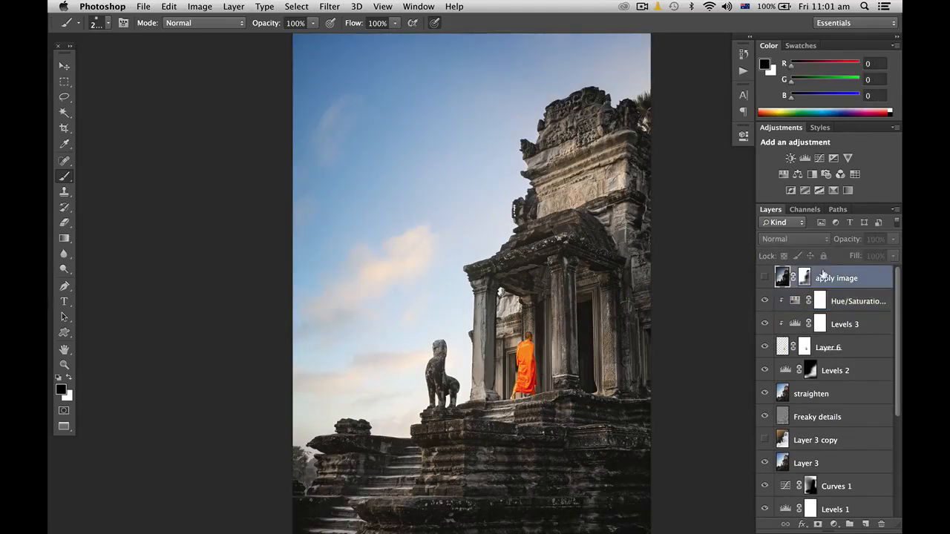
click(762, 276)
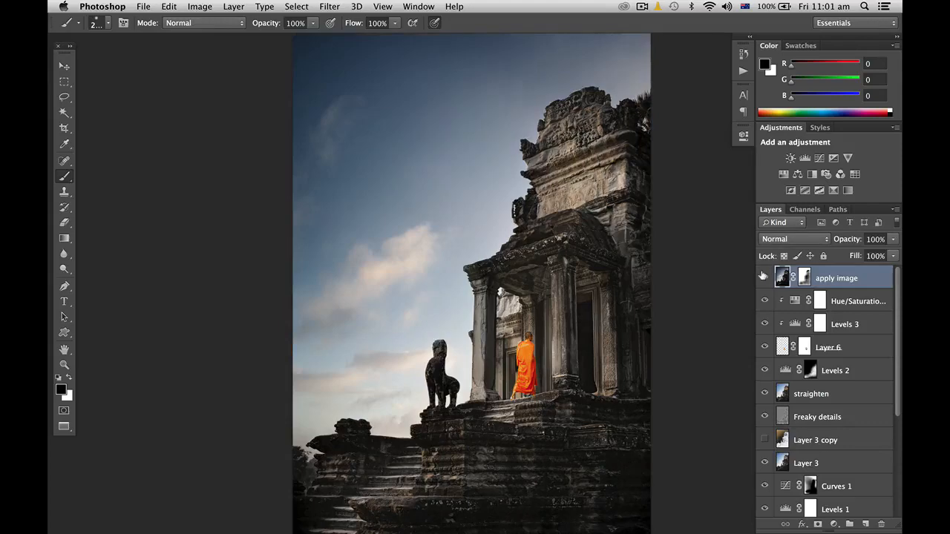
Inspect the apply image layer's mask on its own and compare the picture with and without that layer
alt+click(804, 276)
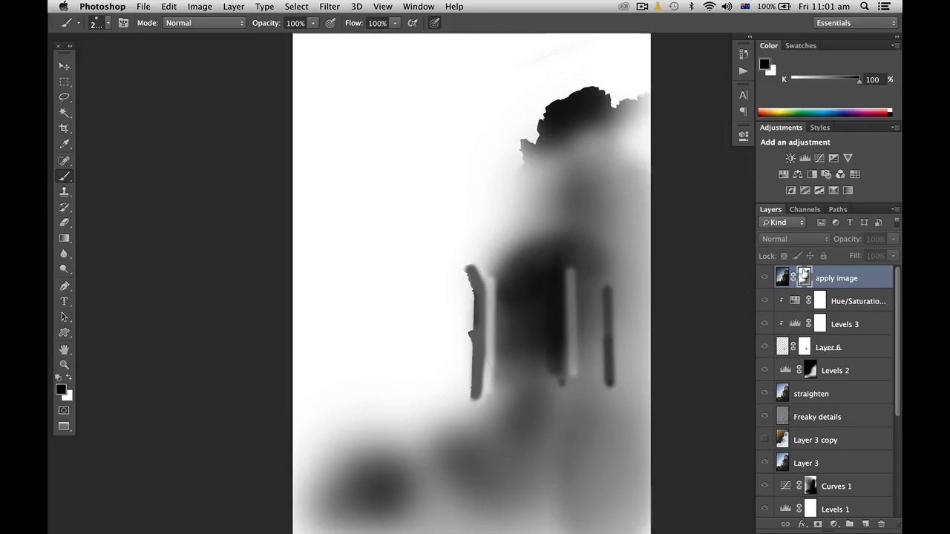
alt+click(803, 276)
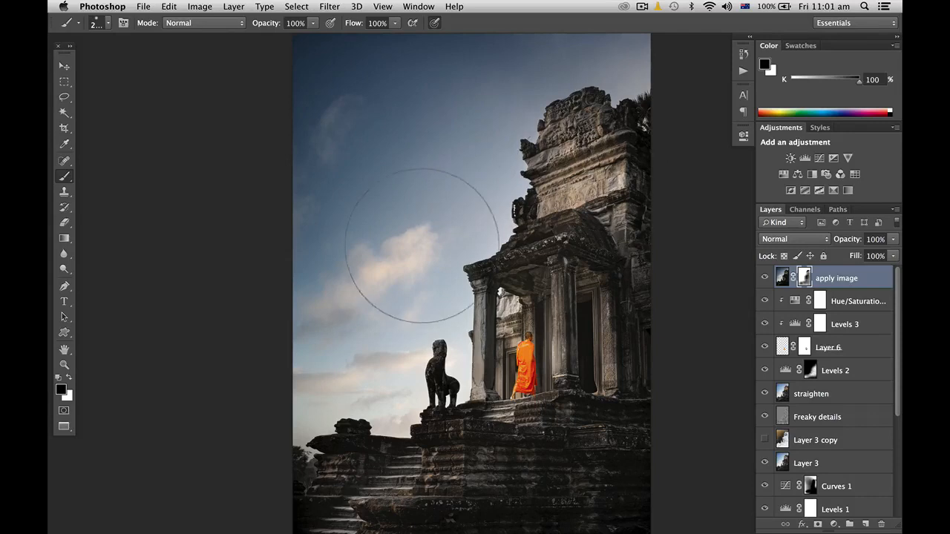
click(764, 276)
click(764, 276)
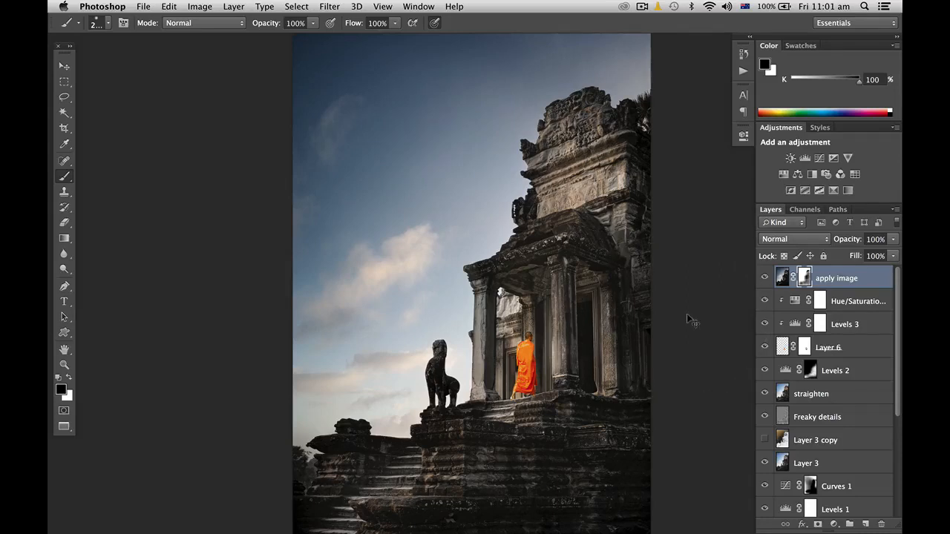
Compare the original Background layer on its own with the full composite
key(super+minus)
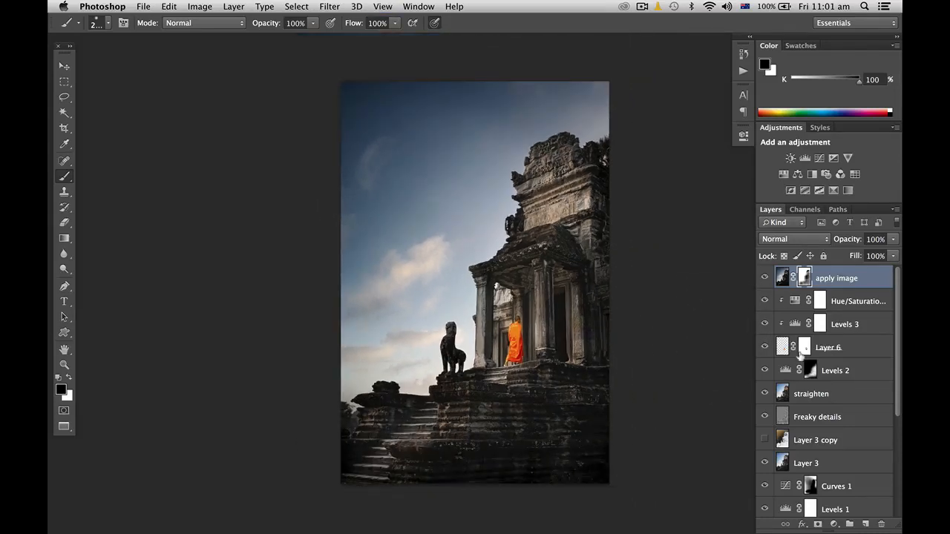
scroll(799, 356, down, 5)
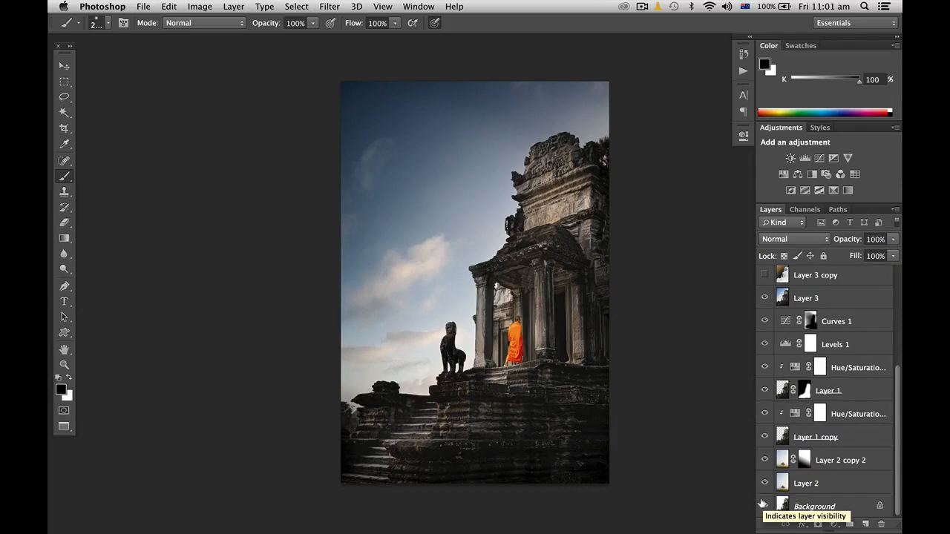
alt+click(762, 504)
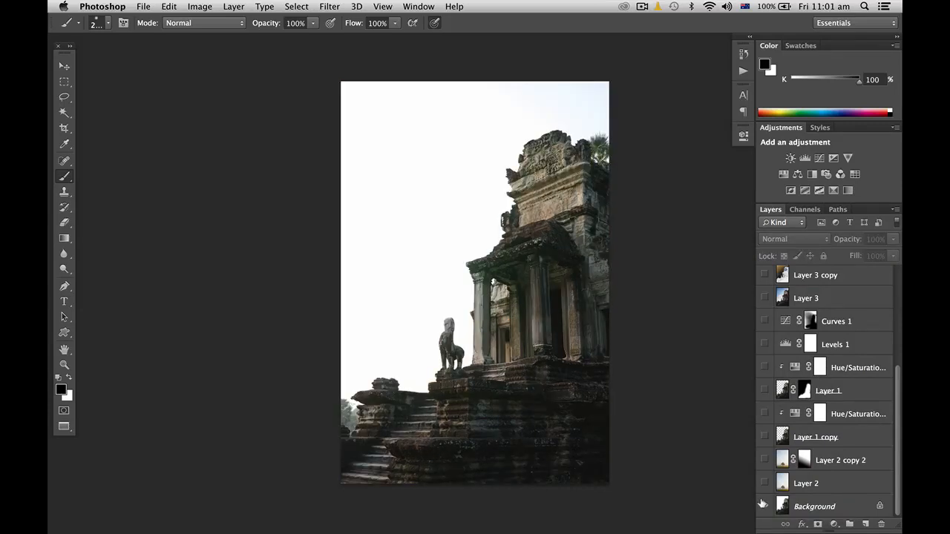
alt+click(761, 505)
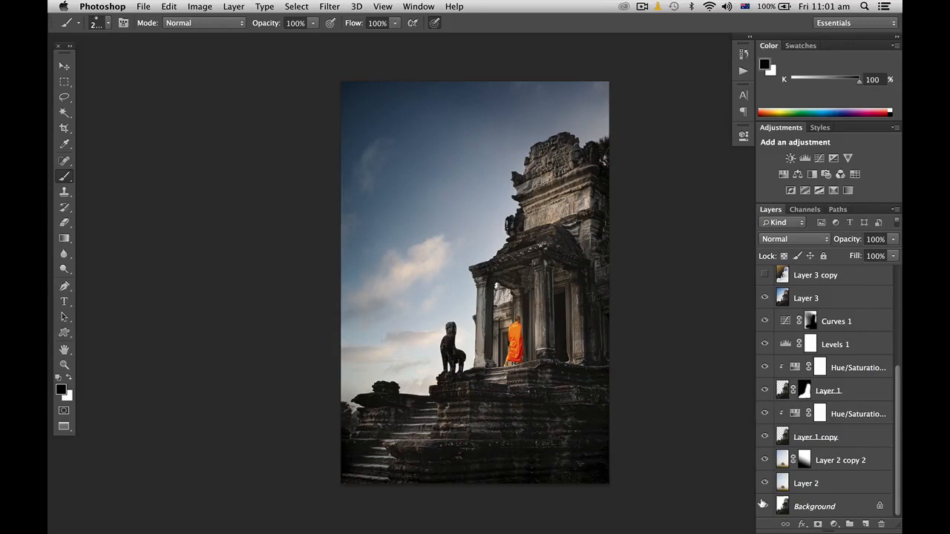